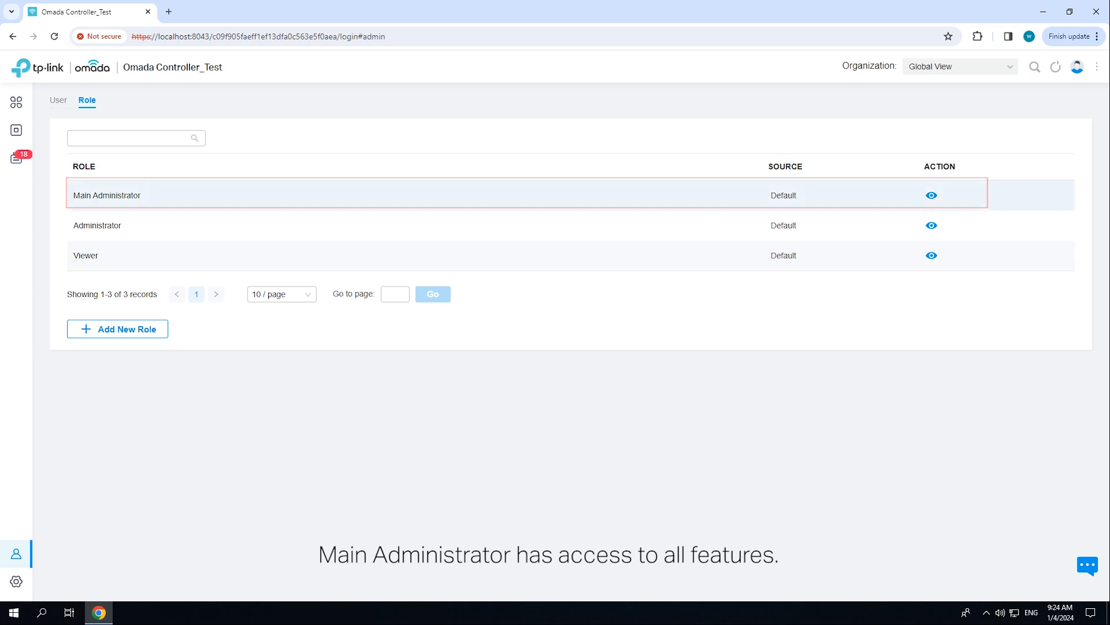
pyautogui.click(932, 195)
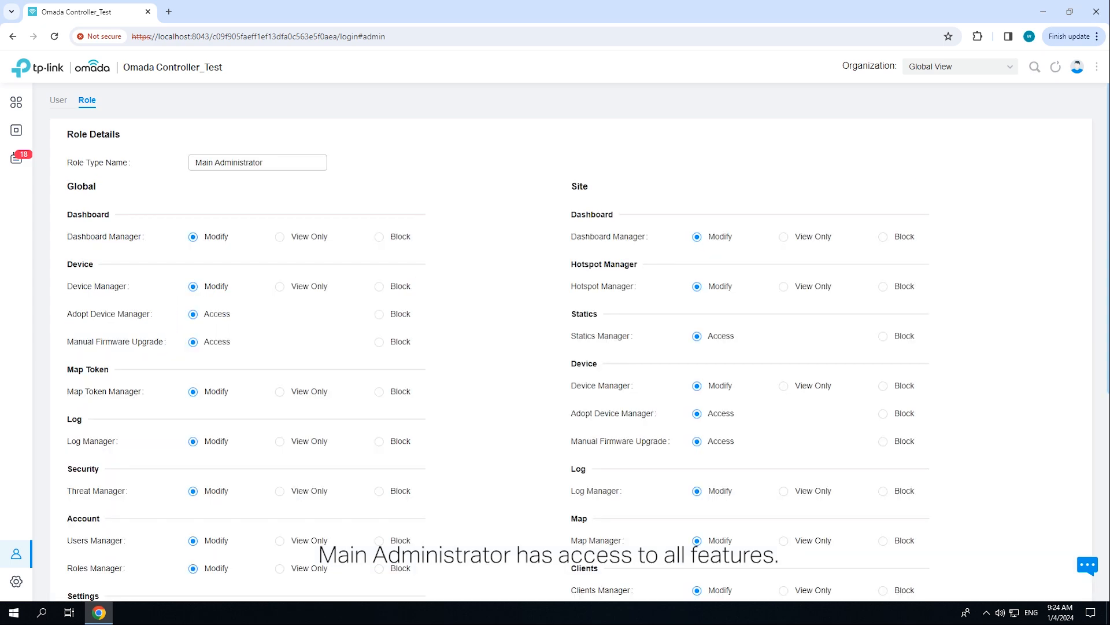
pyautogui.scroll(-6, 578, 341)
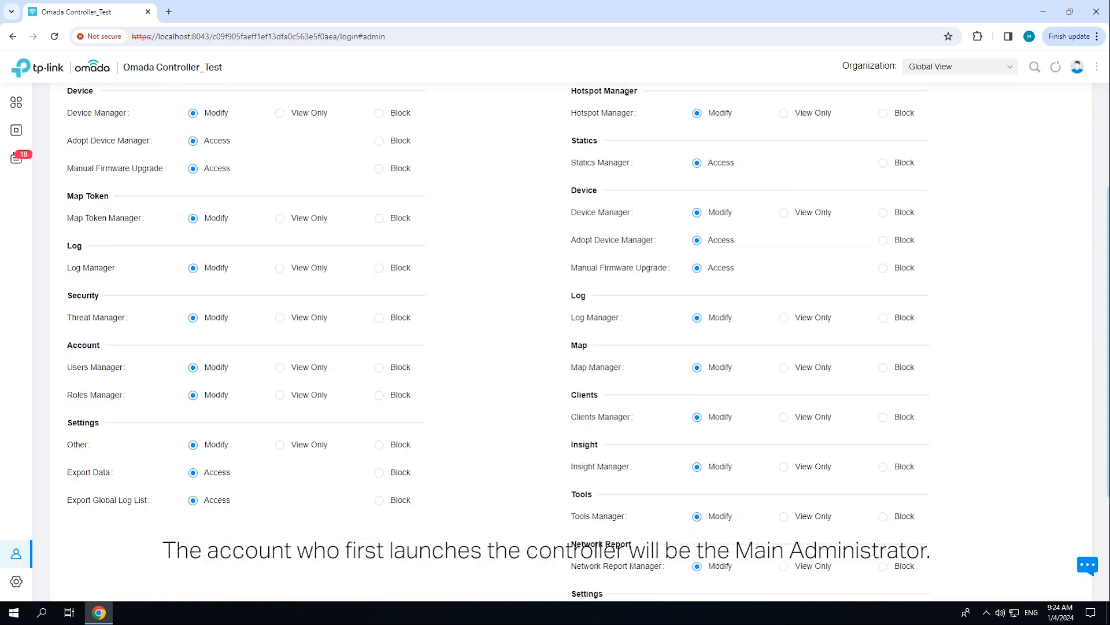
pyautogui.click(88, 543)
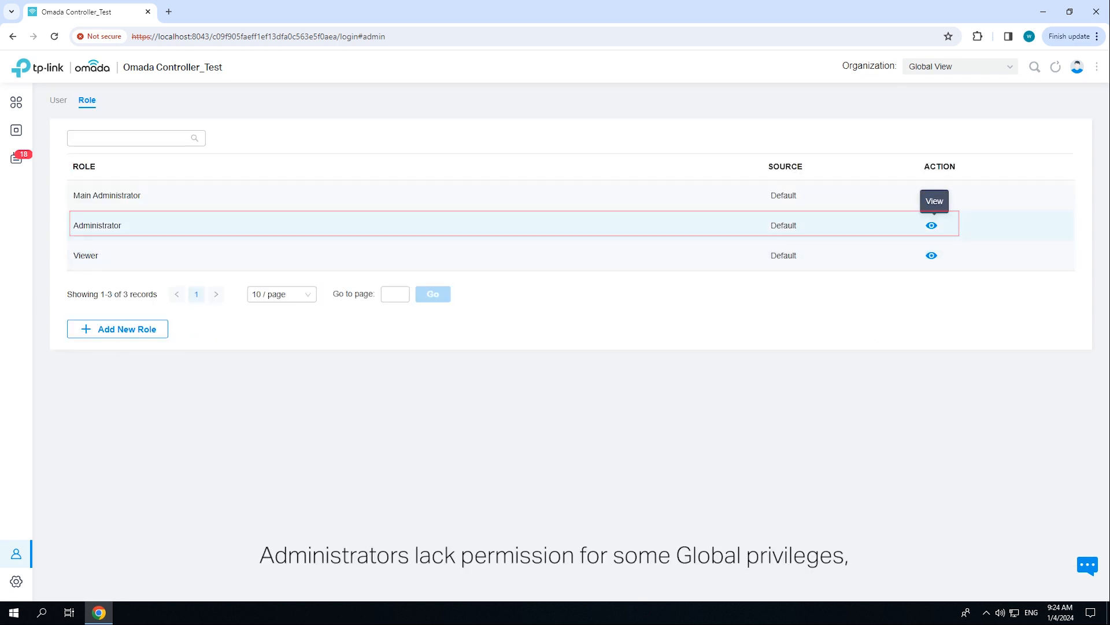
pyautogui.click(932, 225)
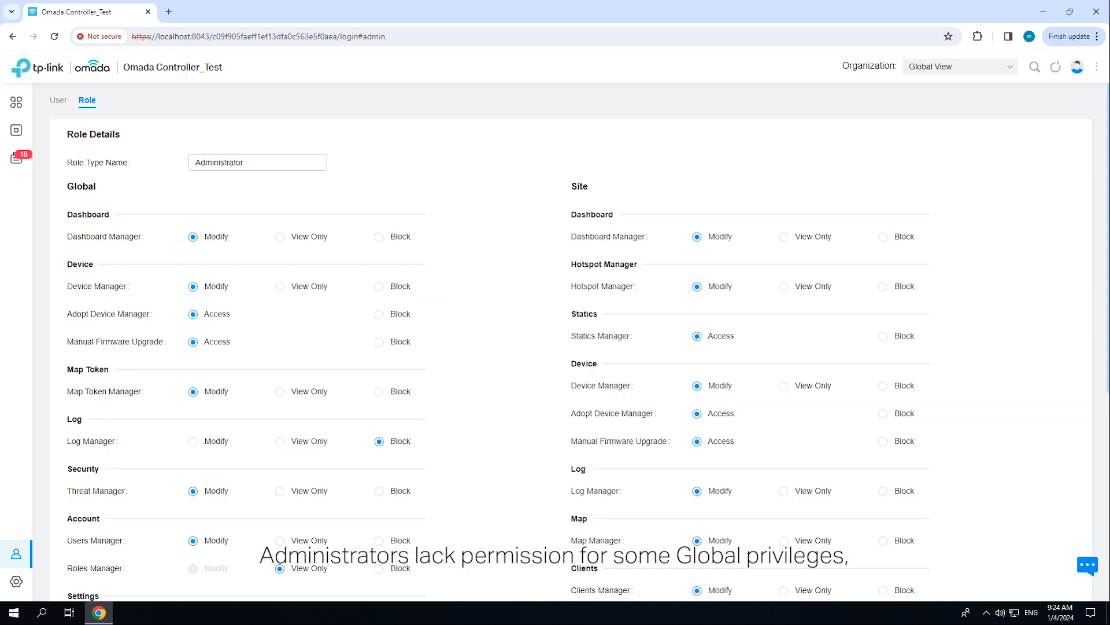
pyautogui.scroll(-1, 555, 341)
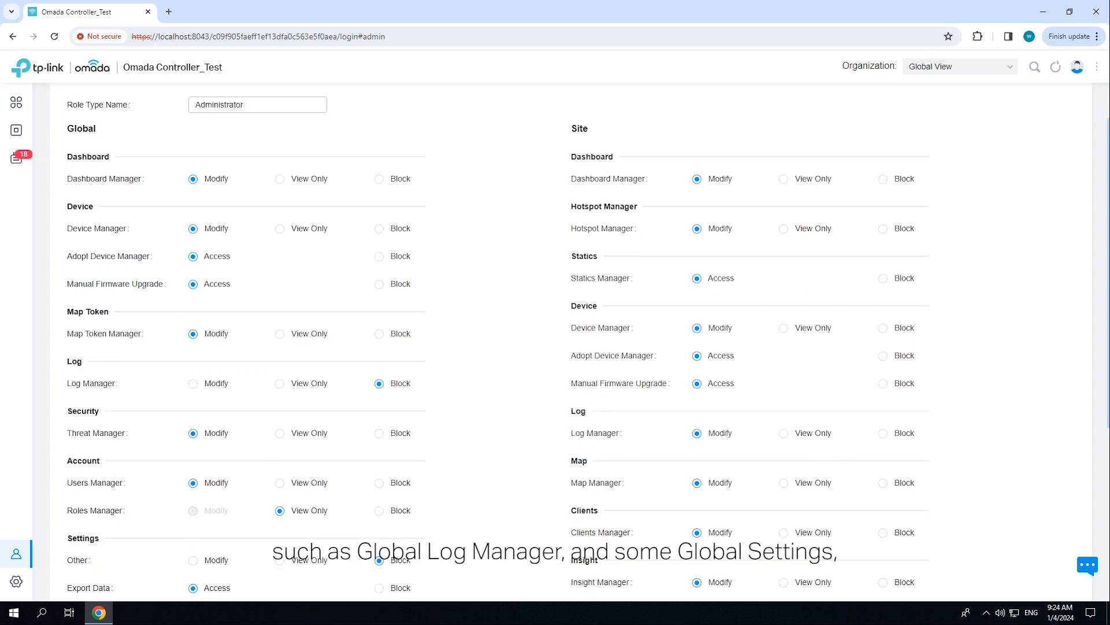
pyautogui.scroll(-1, 555, 341)
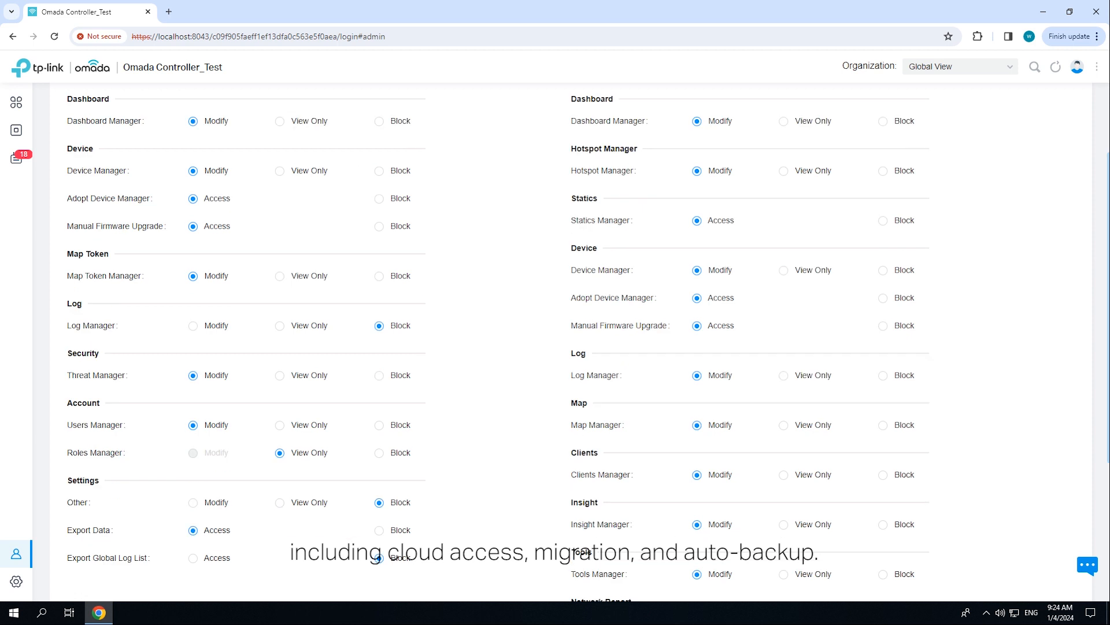
pyautogui.scroll(-1, 555, 341)
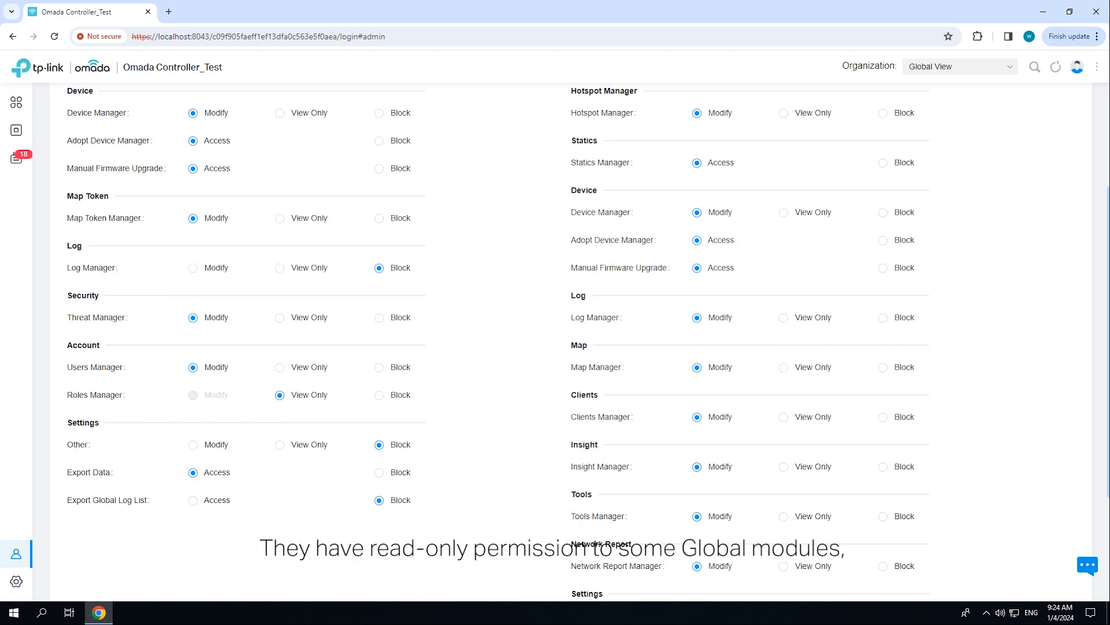
pyautogui.scroll(-2, 555, 341)
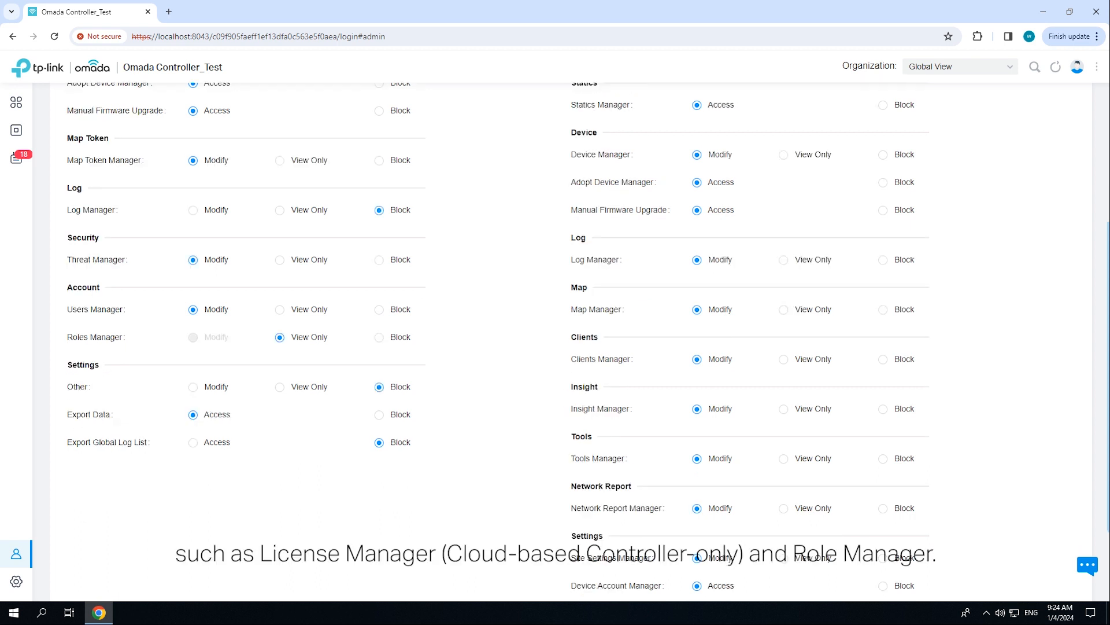
pyautogui.scroll(-1, 555, 341)
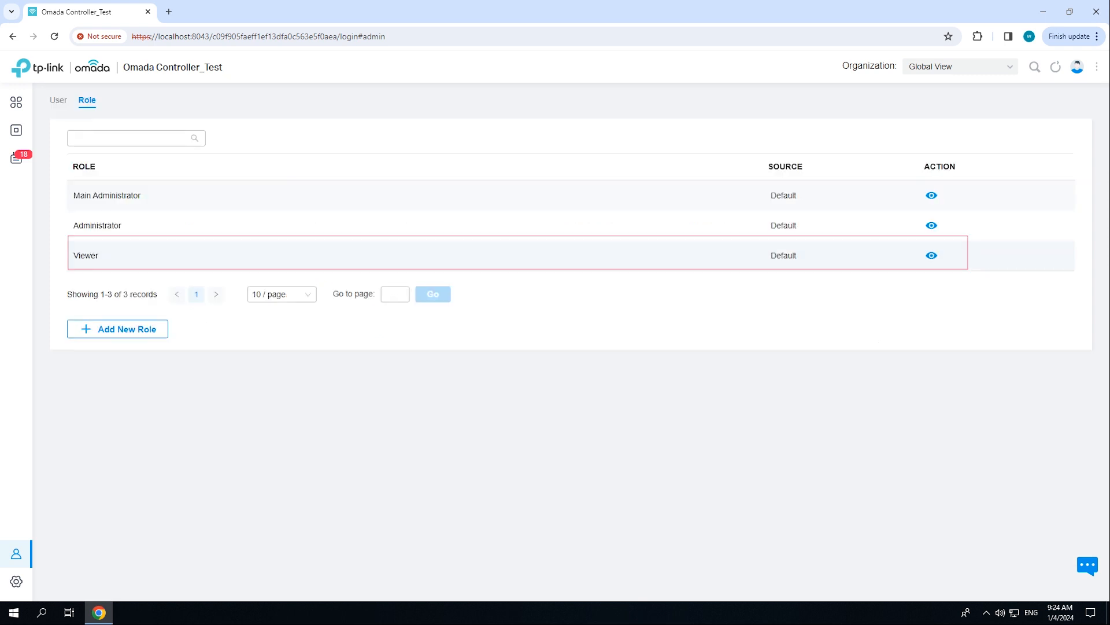
pyautogui.click(932, 255)
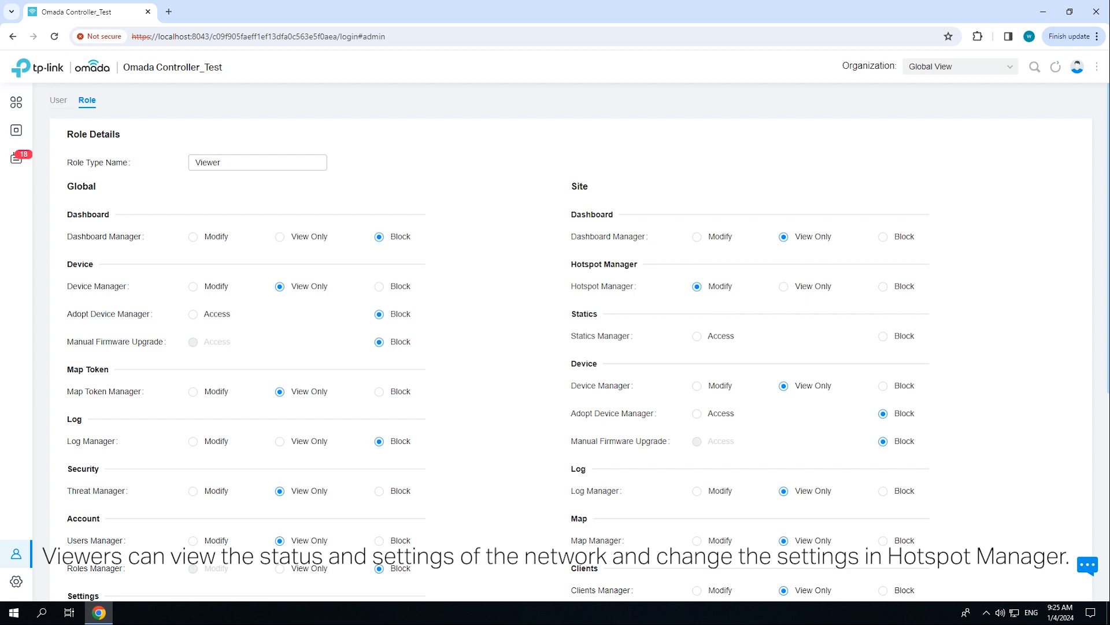
pyautogui.scroll(-2, 555, 341)
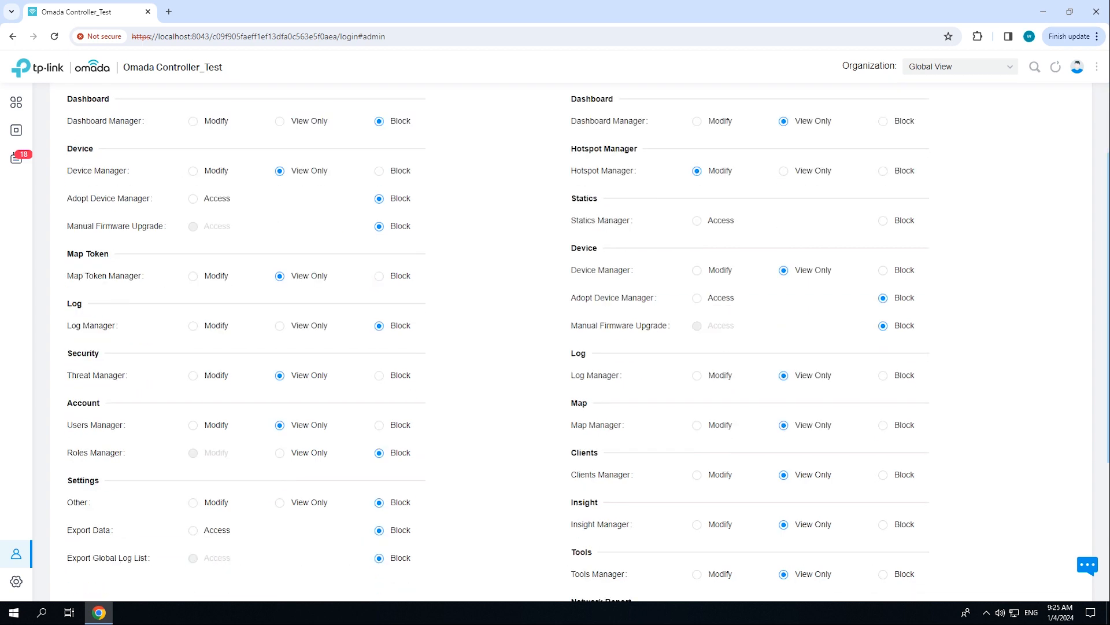
pyautogui.scroll(-4, 555, 341)
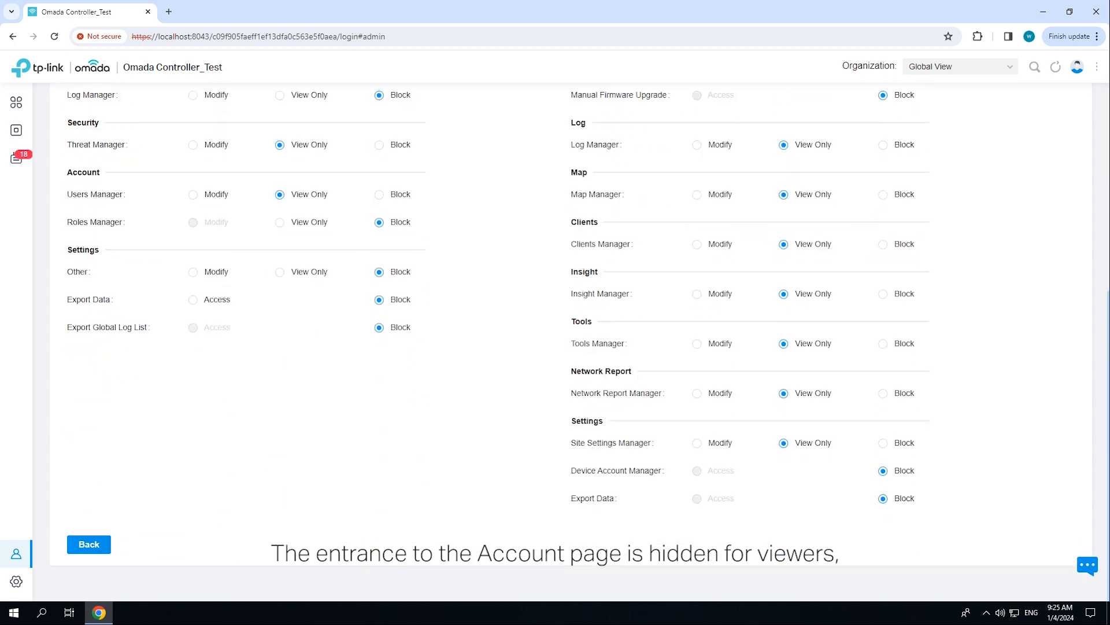
pyautogui.click(89, 544)
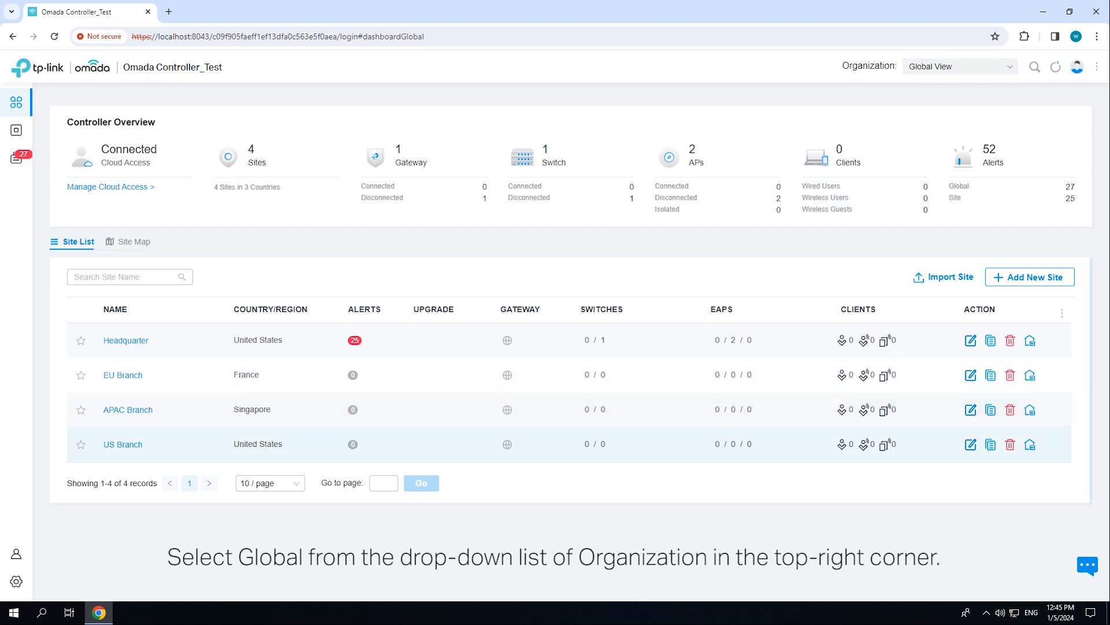
# - Start a new role named 'sub-admin' from the Roles list
pyautogui.moveTo(16, 553)
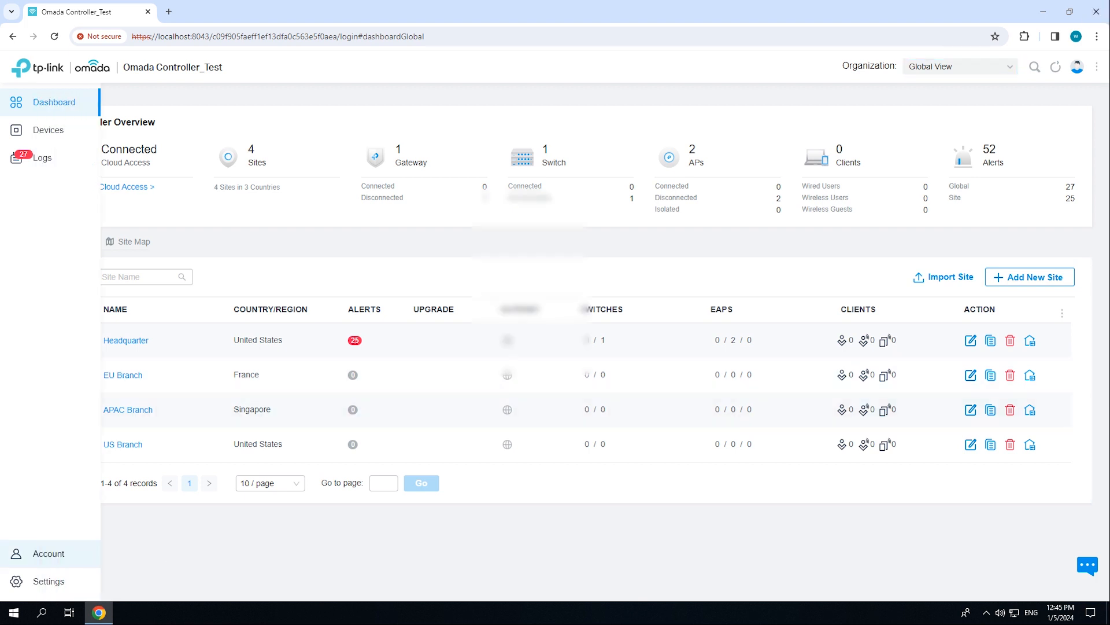
pyautogui.click(16, 553)
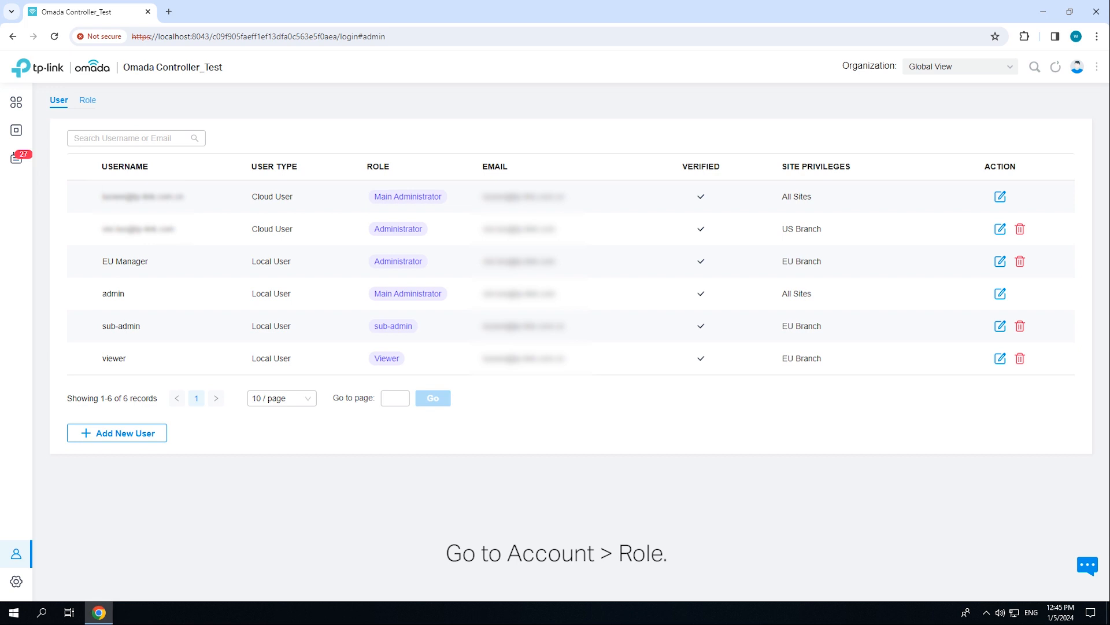
pyautogui.click(87, 100)
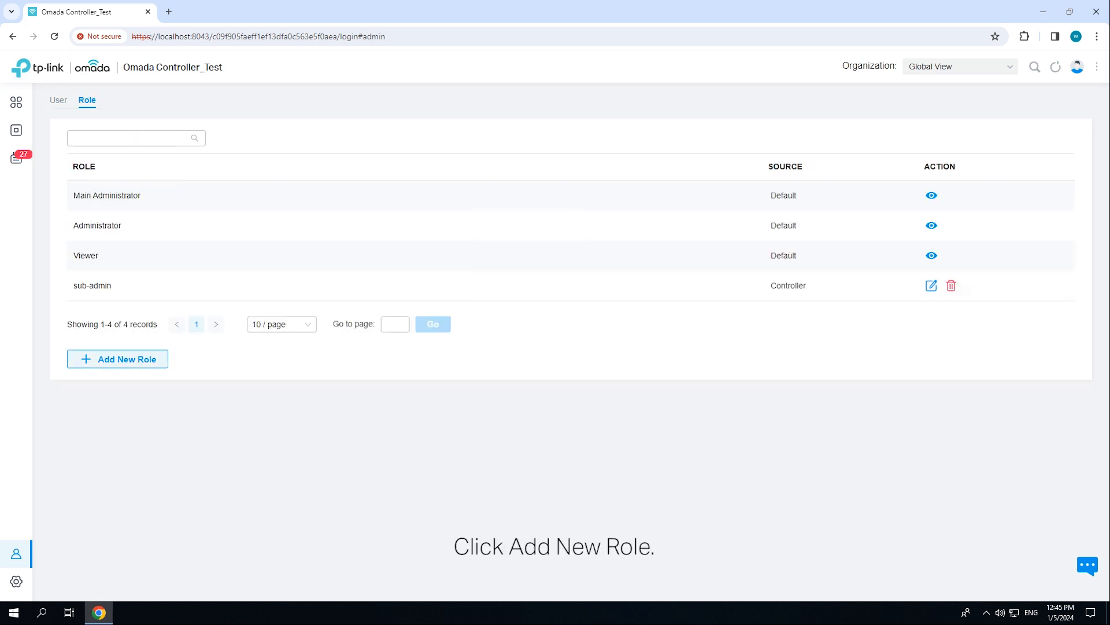
pyautogui.click(117, 359)
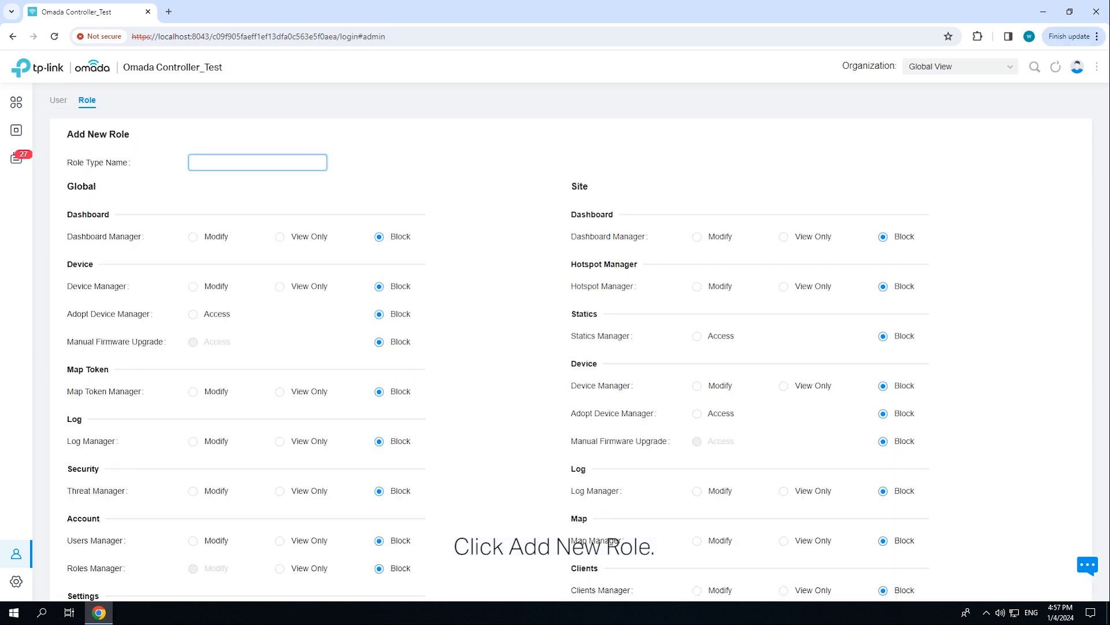
pyautogui.write('sub-admin')
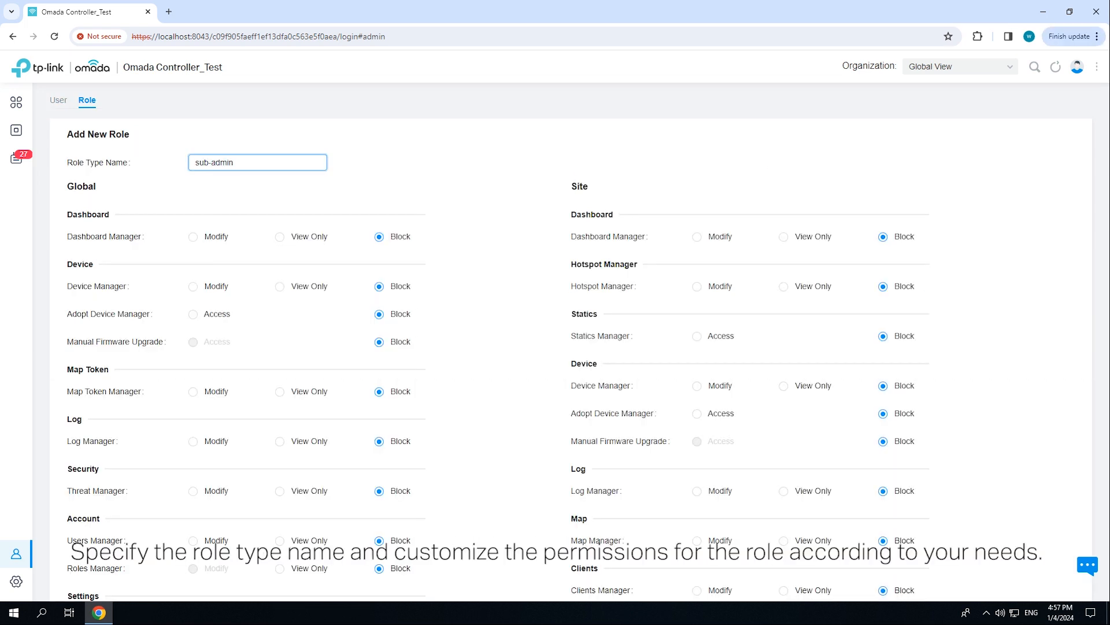
# - Give sub-admin Modify on Dashboard, Device, Map Token, Threat, Users and Other settings; Log View Only
pyautogui.click(193, 236)
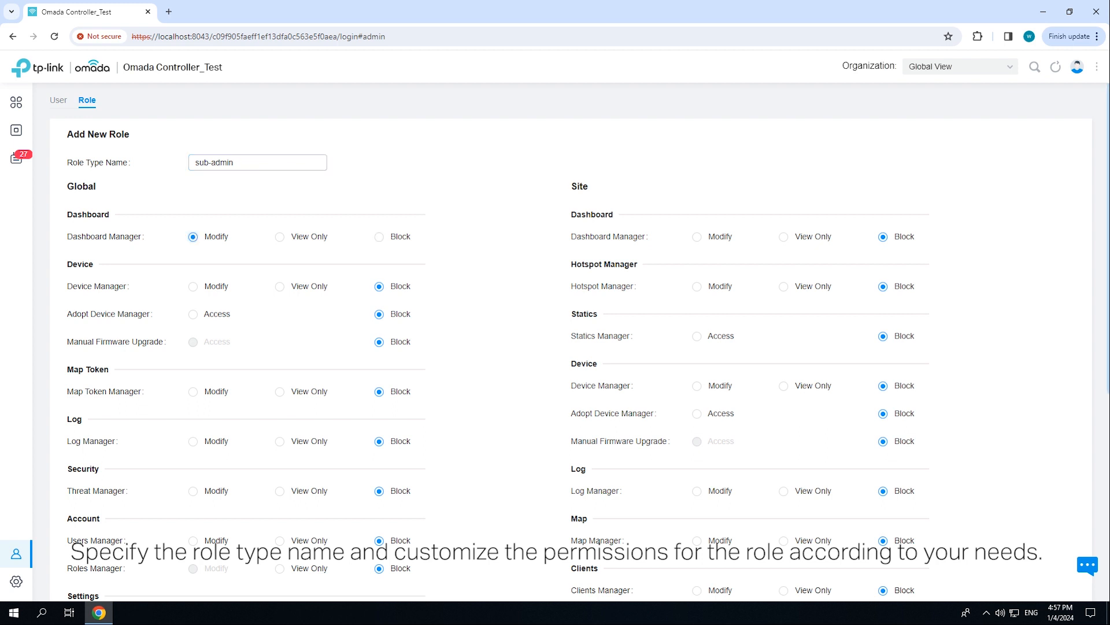
pyautogui.click(193, 286)
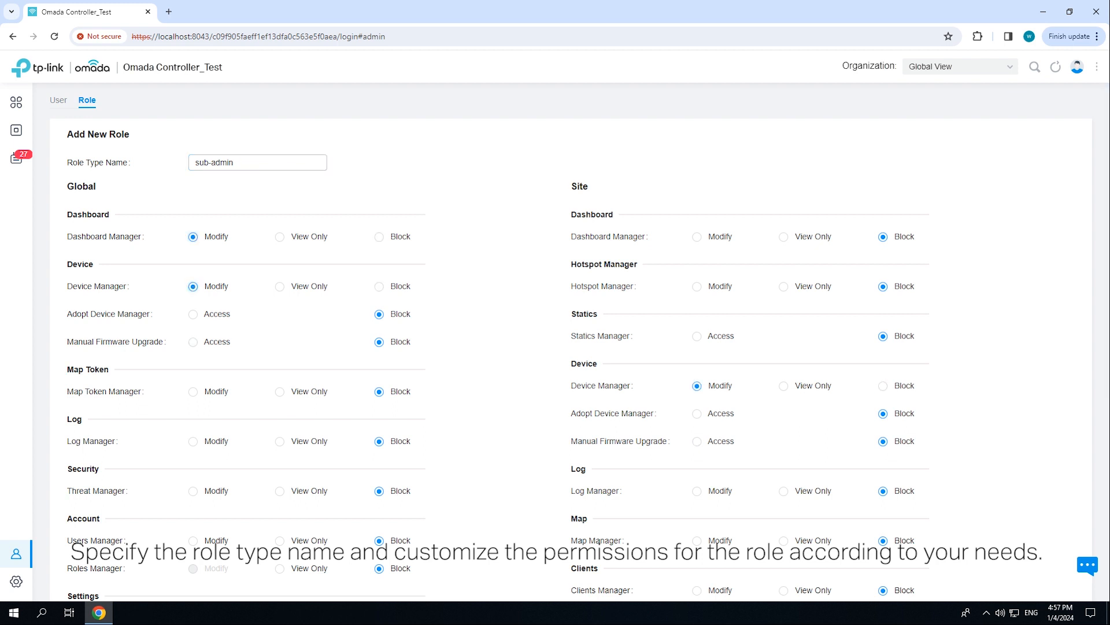
pyautogui.click(193, 392)
pyautogui.click(280, 441)
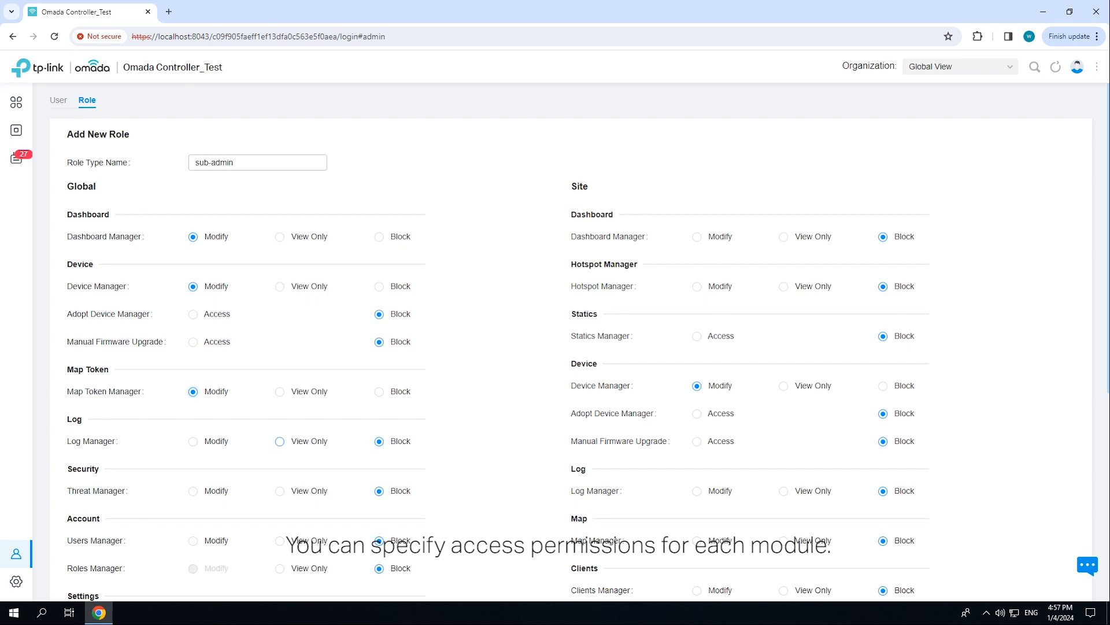
pyautogui.scroll(-1, 243, 437)
pyautogui.click(194, 433)
pyautogui.click(193, 482)
pyautogui.scroll(-1, 193, 482)
pyautogui.scroll(-1, 193, 502)
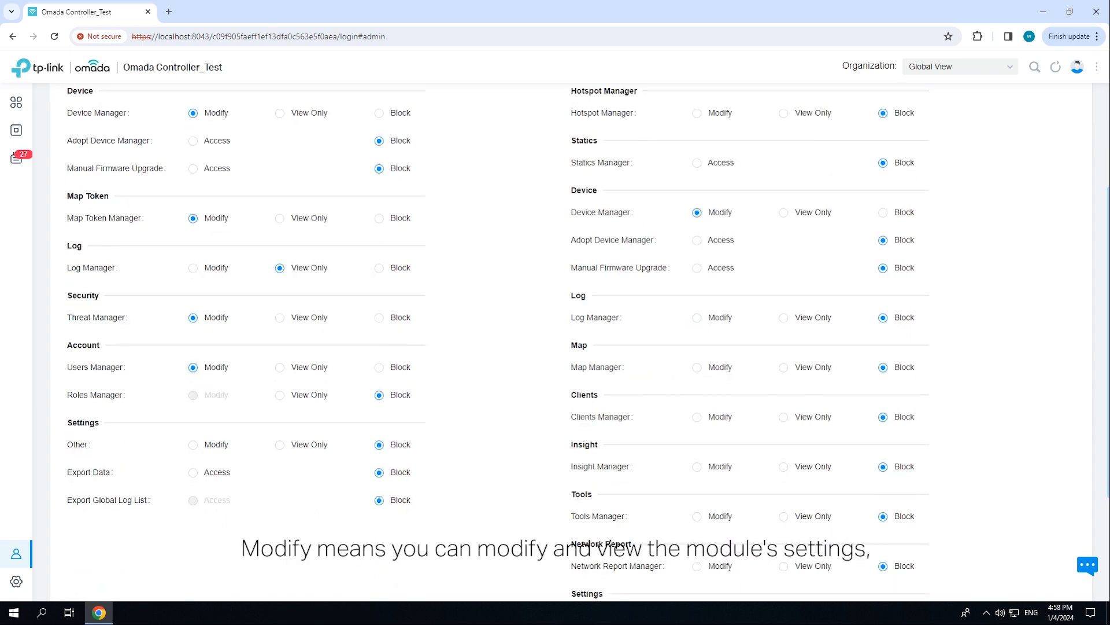
pyautogui.click(193, 444)
pyautogui.scroll(2, 193, 444)
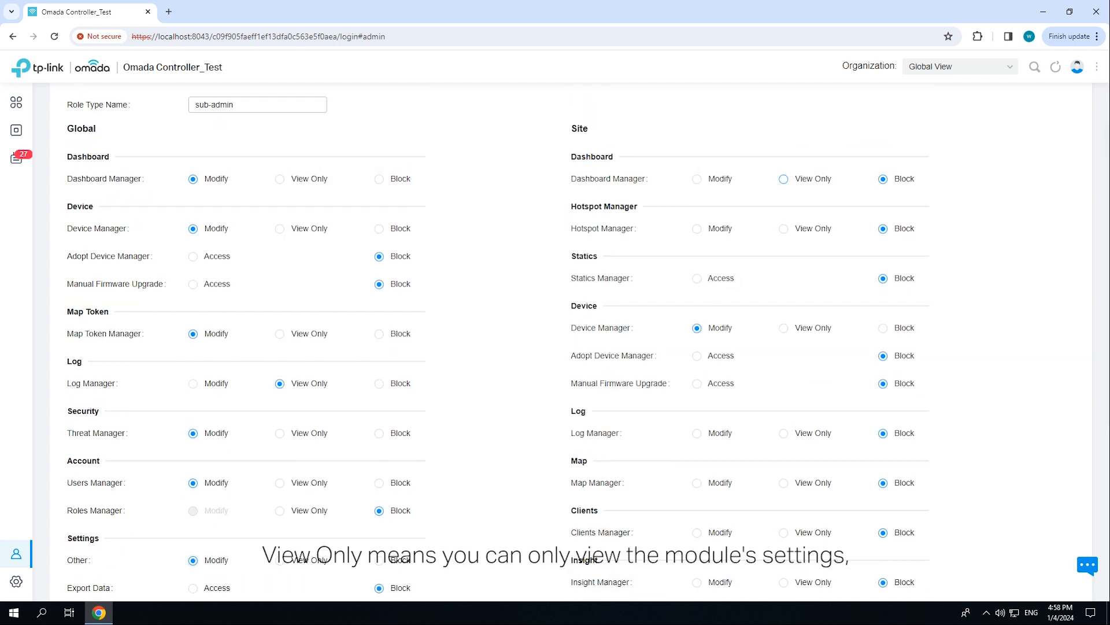
# - Grant site Modify on Hotspot, Dashboard, Map, Clients and Tools, allow Adopt, view-only Log, and create the role
pyautogui.click(697, 229)
pyautogui.click(697, 179)
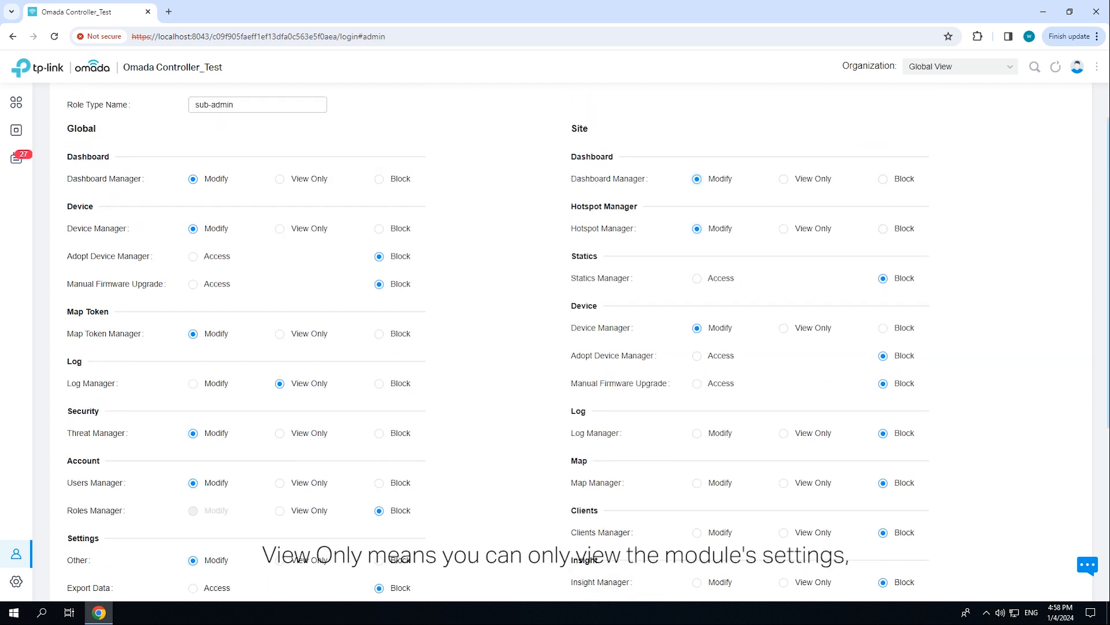
pyautogui.click(697, 356)
pyautogui.click(783, 433)
pyautogui.scroll(-1, 697, 428)
pyautogui.click(697, 425)
pyautogui.scroll(-1, 697, 425)
pyautogui.click(697, 417)
pyautogui.click(697, 516)
pyautogui.scroll(-3, 697, 515)
pyautogui.click(92, 544)
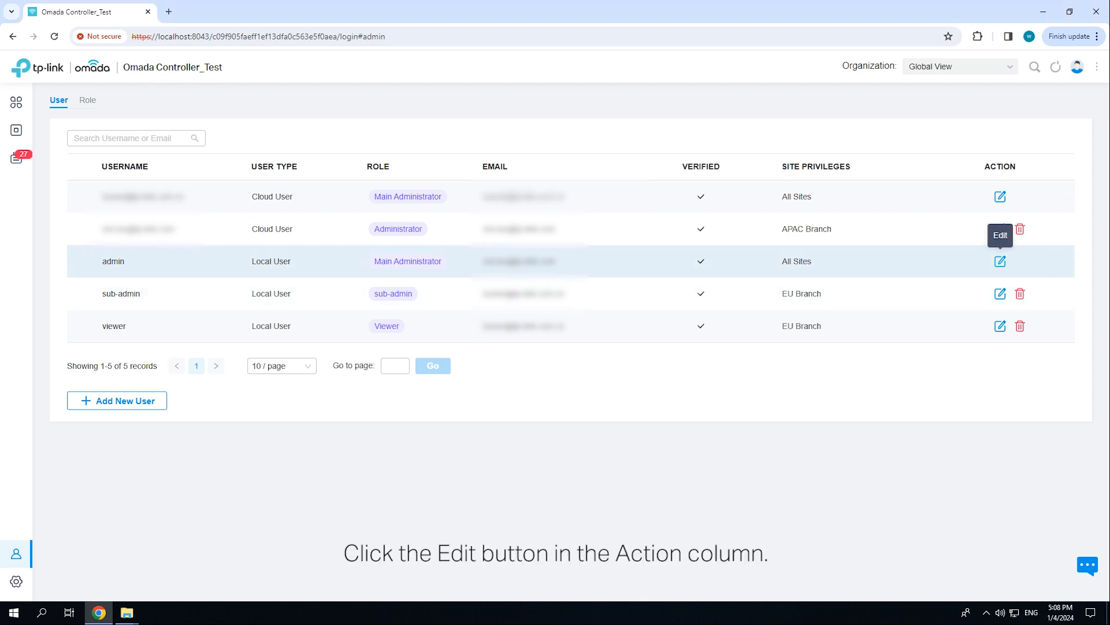
# - Unlock editing of the admin account by confirming its current password
pyautogui.click(1000, 261)
pyautogui.click(558, 299)
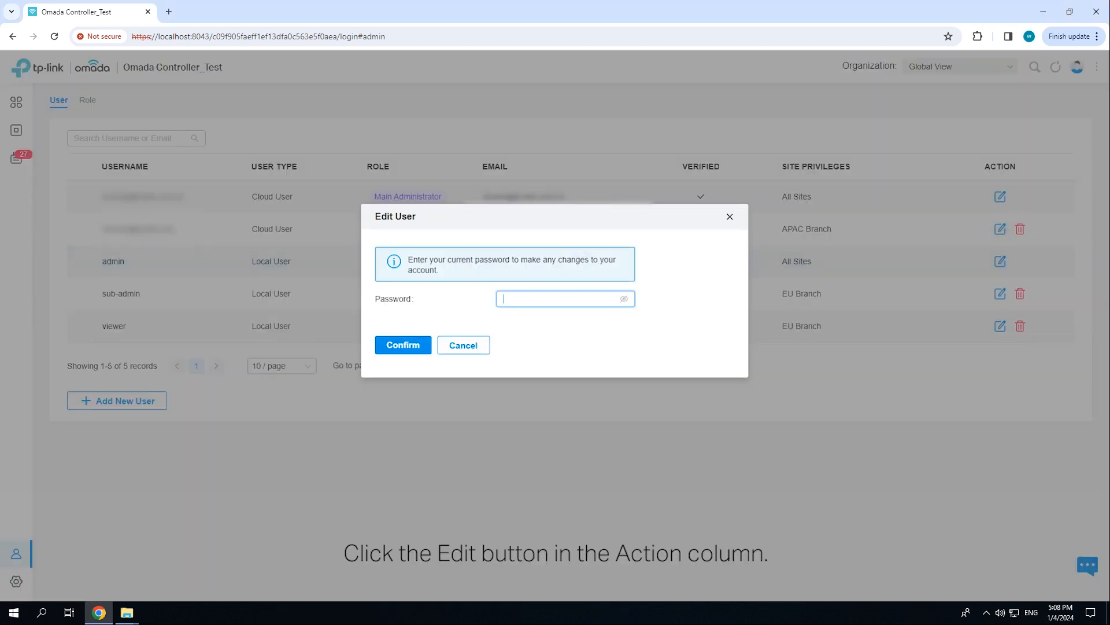
pyautogui.write('•••••••••••')
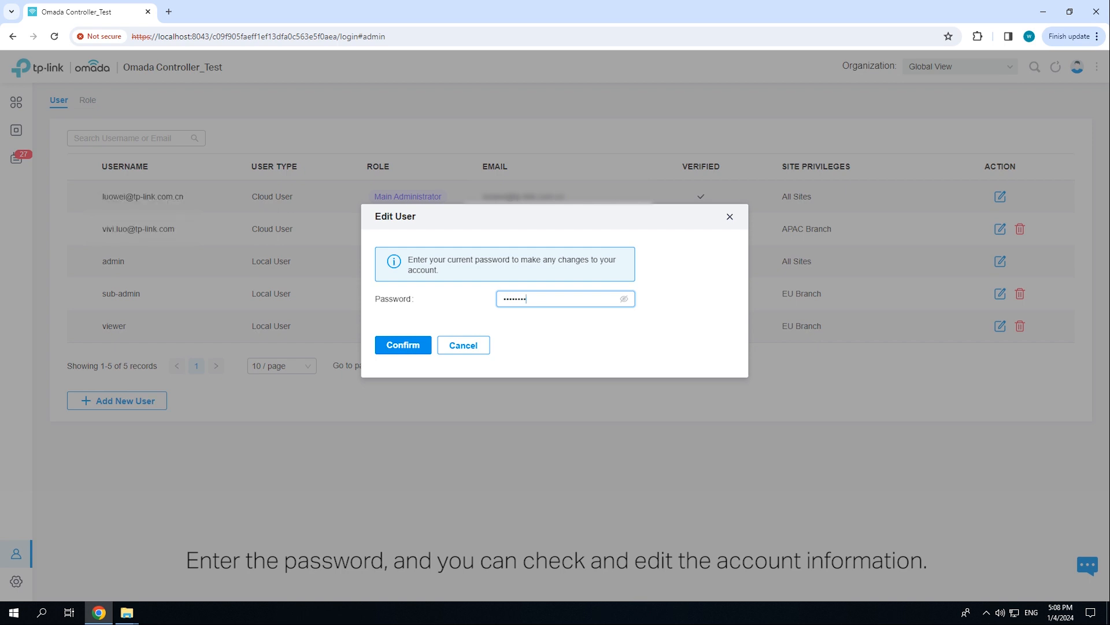
pyautogui.click(403, 344)
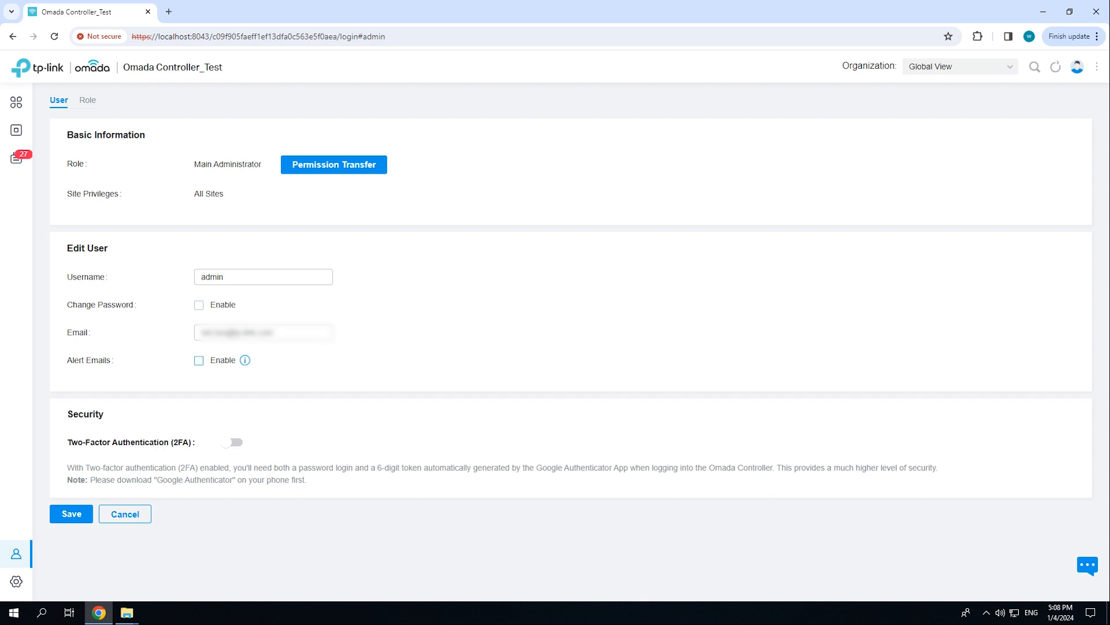
# - Transfer main administrator rights to sub-admin and enable alert emails for the admin account
pyautogui.click(334, 165)
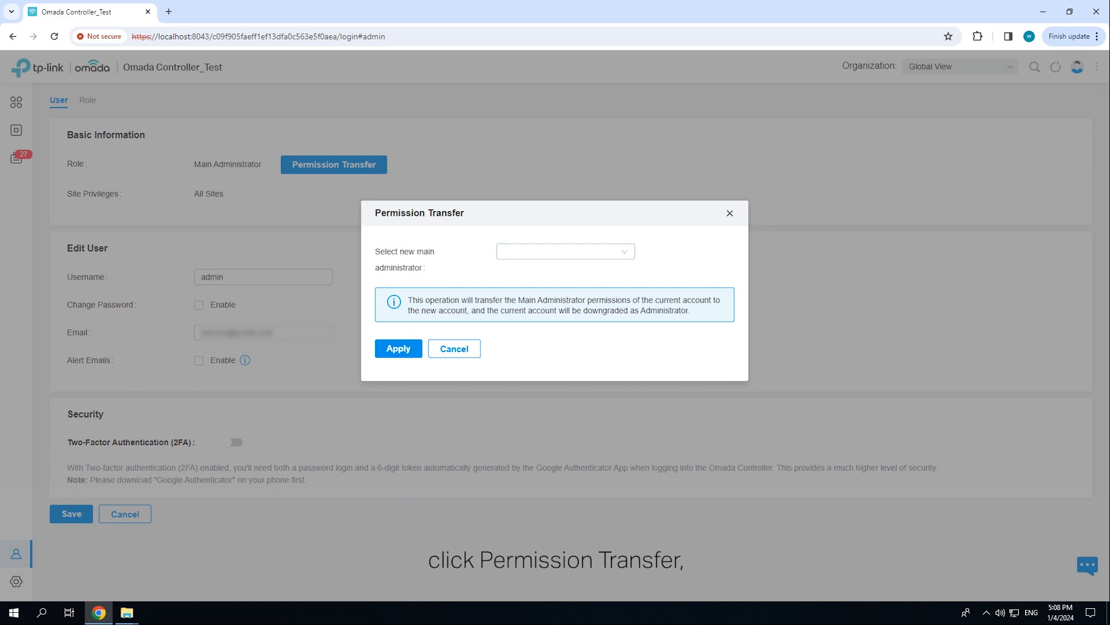
pyautogui.click(566, 252)
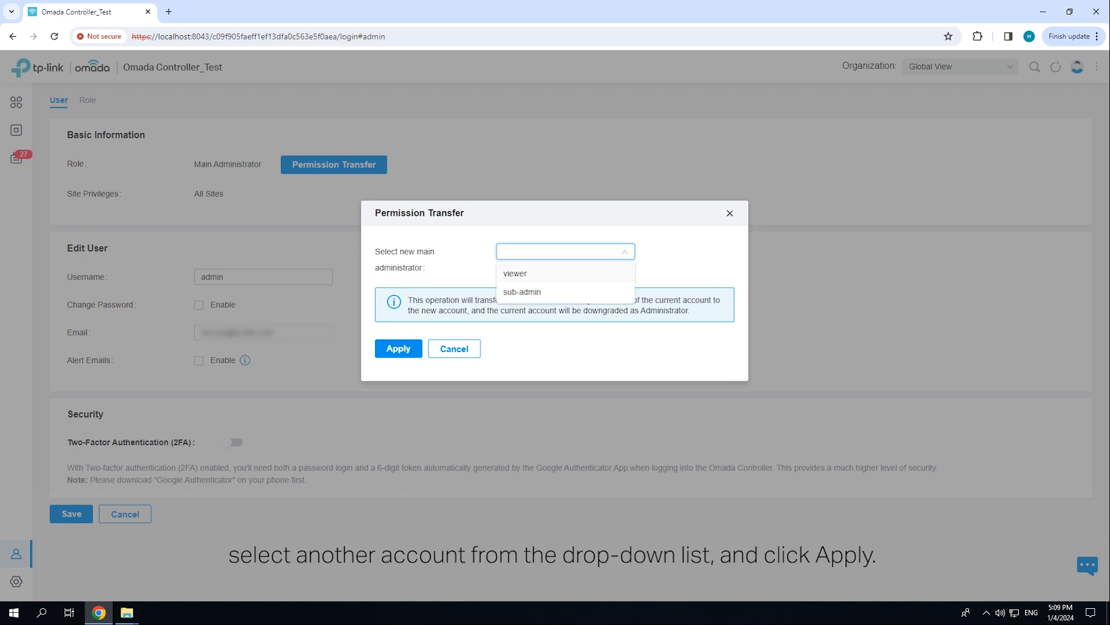
pyautogui.click(522, 291)
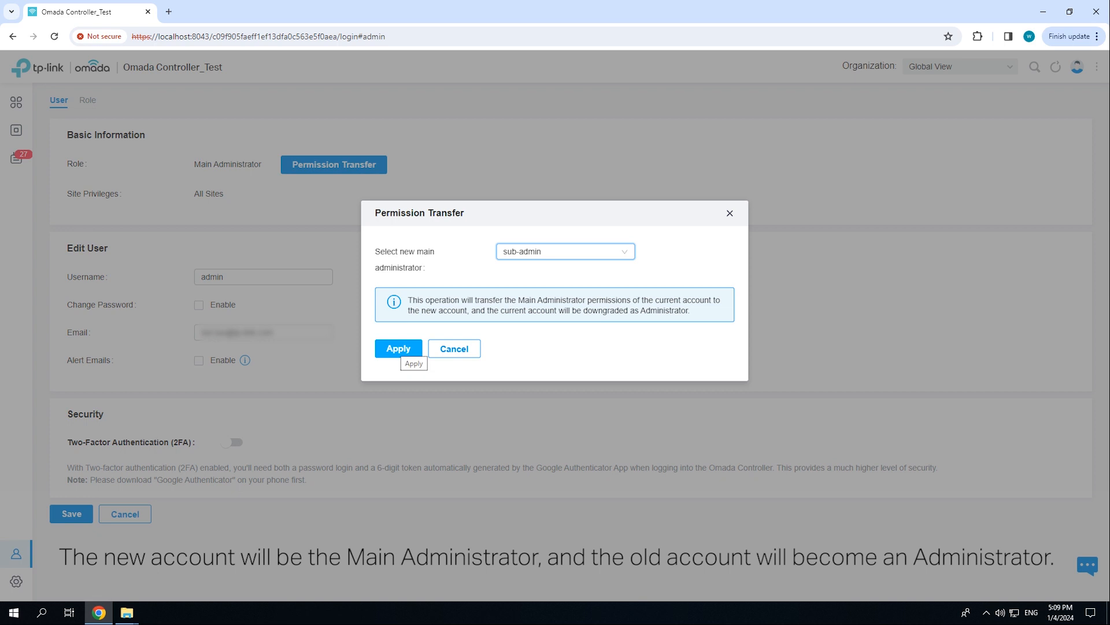
pyautogui.click(399, 348)
pyautogui.click(199, 361)
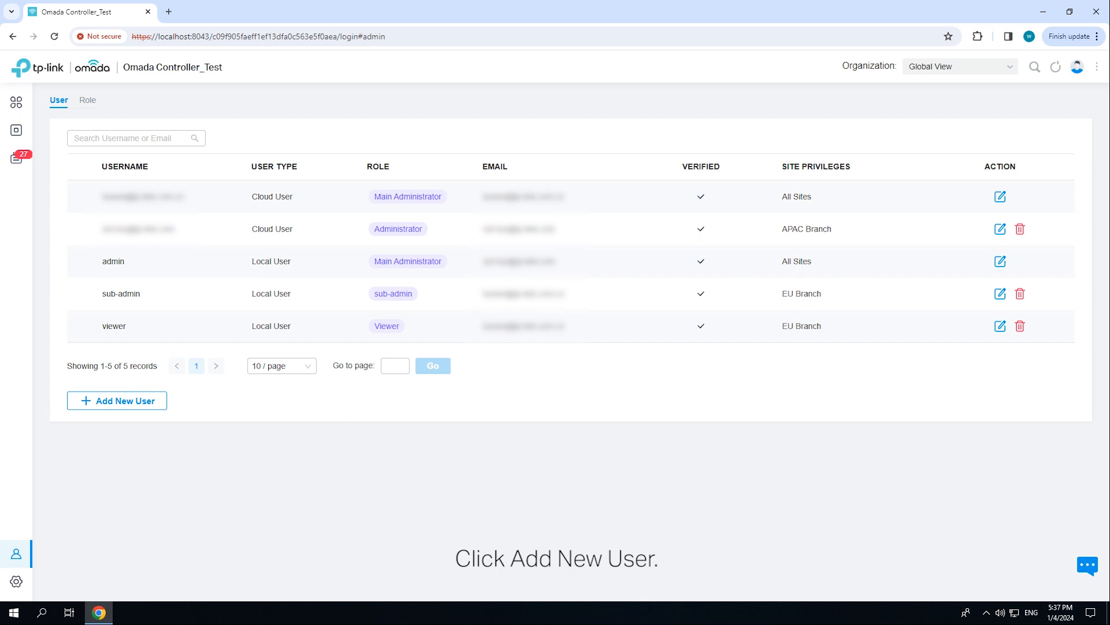
# - Fill in local user 'EU Manager' with a password, Administrator role and Sites-only privileges
pyautogui.click(145, 401)
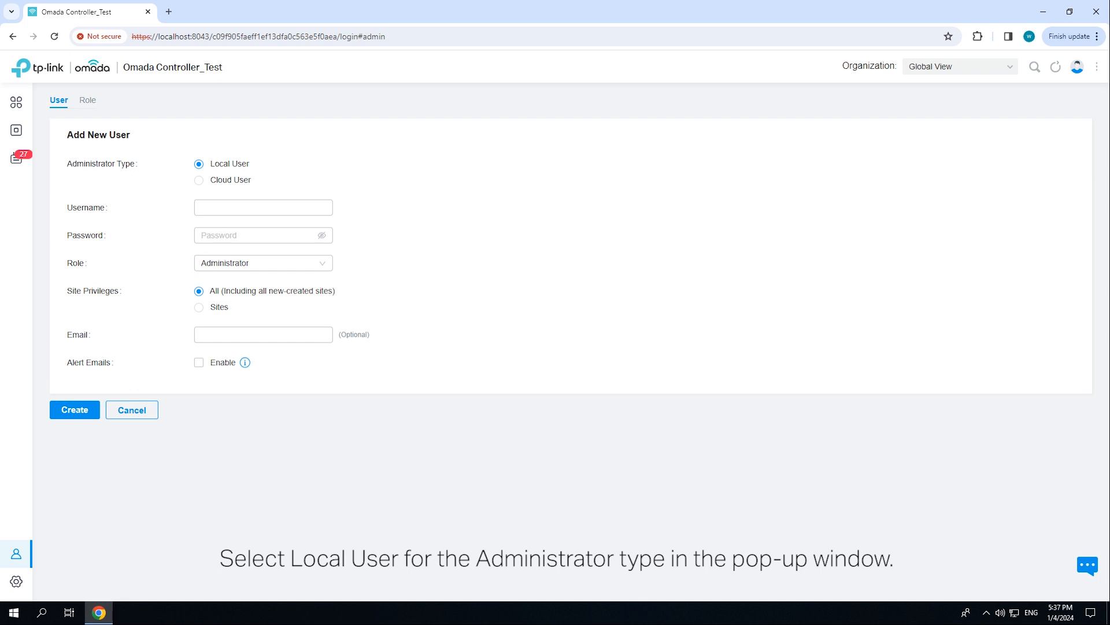
pyautogui.write('EU Manager')
pyautogui.click(264, 235)
pyautogui.write('•••••••••••')
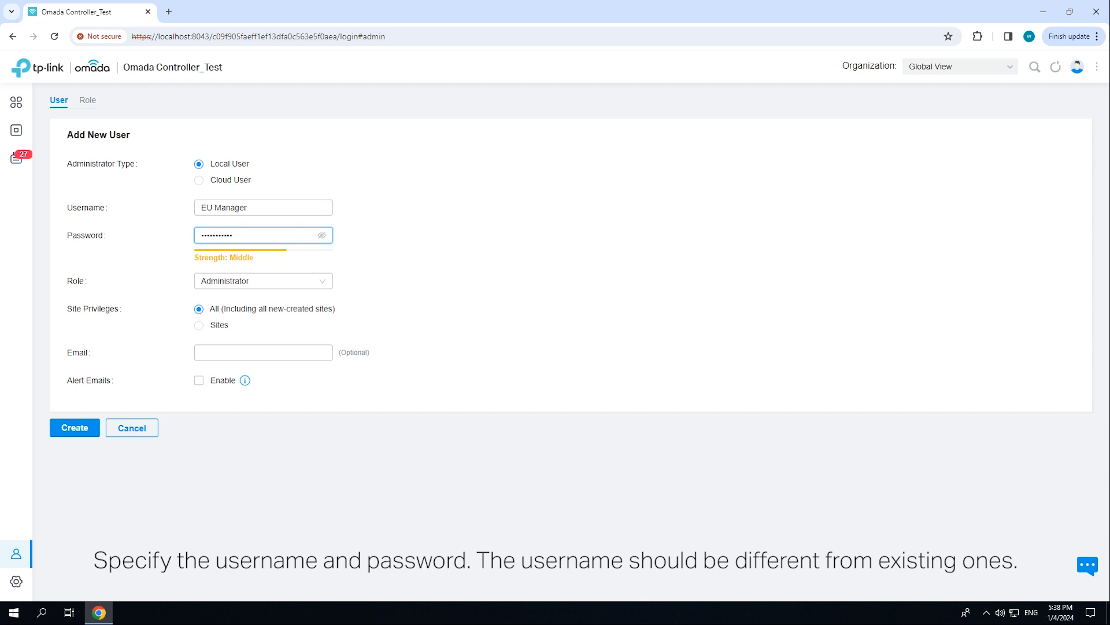
pyautogui.click(264, 281)
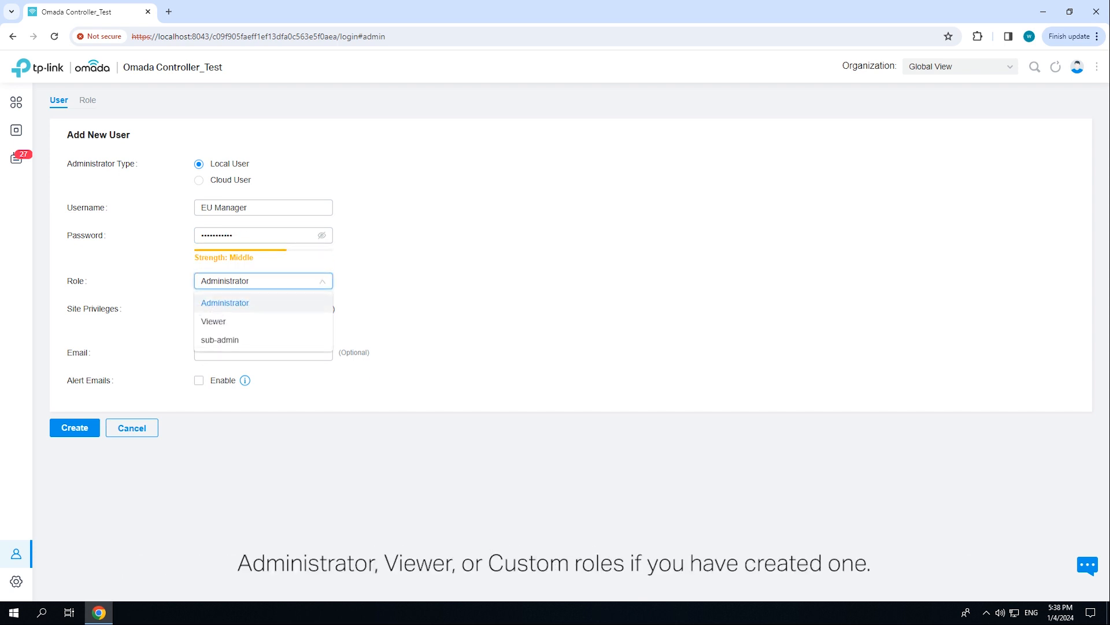
pyautogui.click(263, 303)
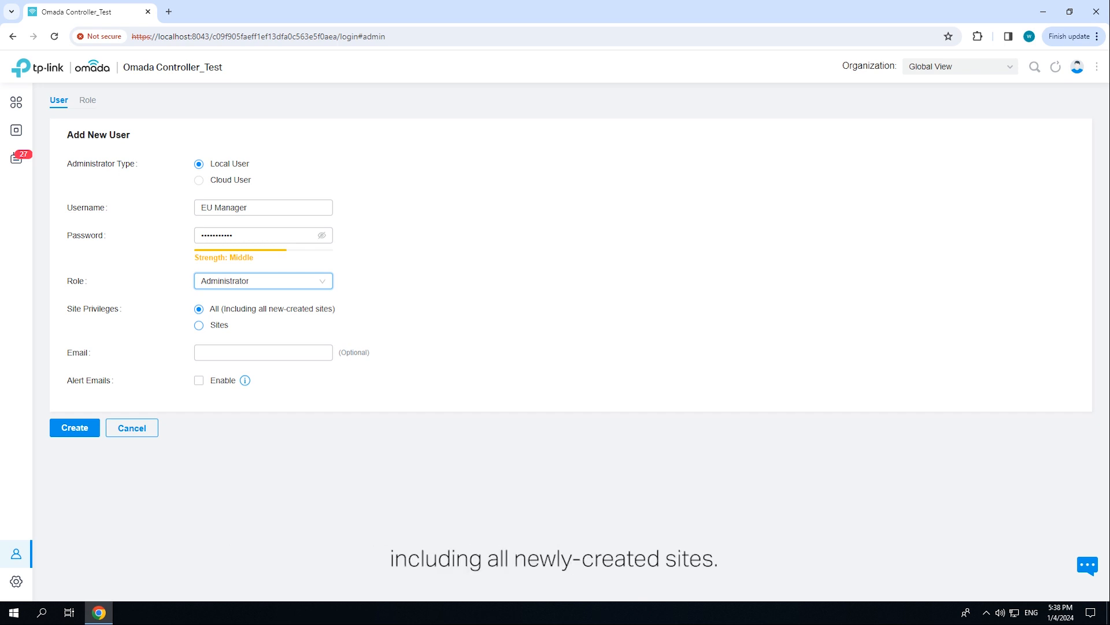
pyautogui.click(199, 325)
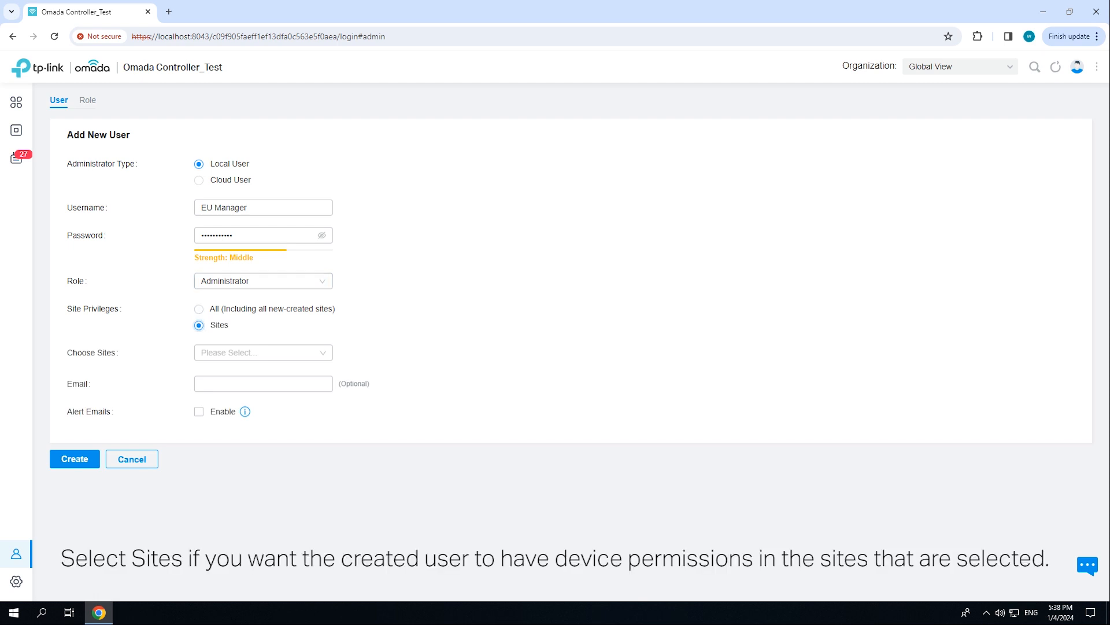
# - Grant EU Branch access, enter the contact e-mail, enable alert emails and create the user
pyautogui.click(264, 353)
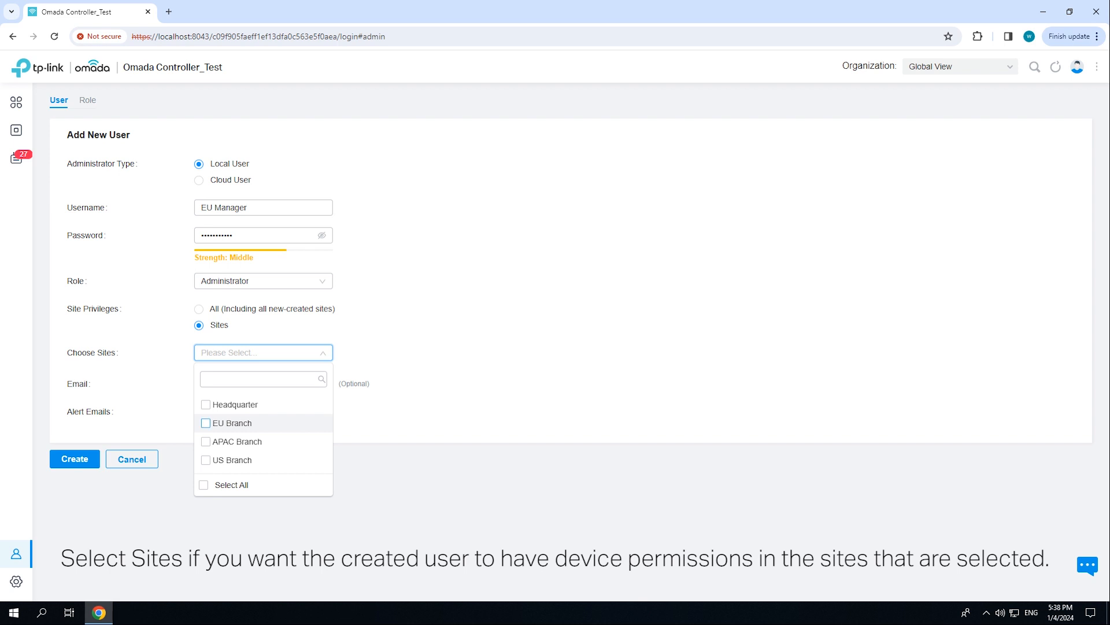
pyautogui.click(206, 423)
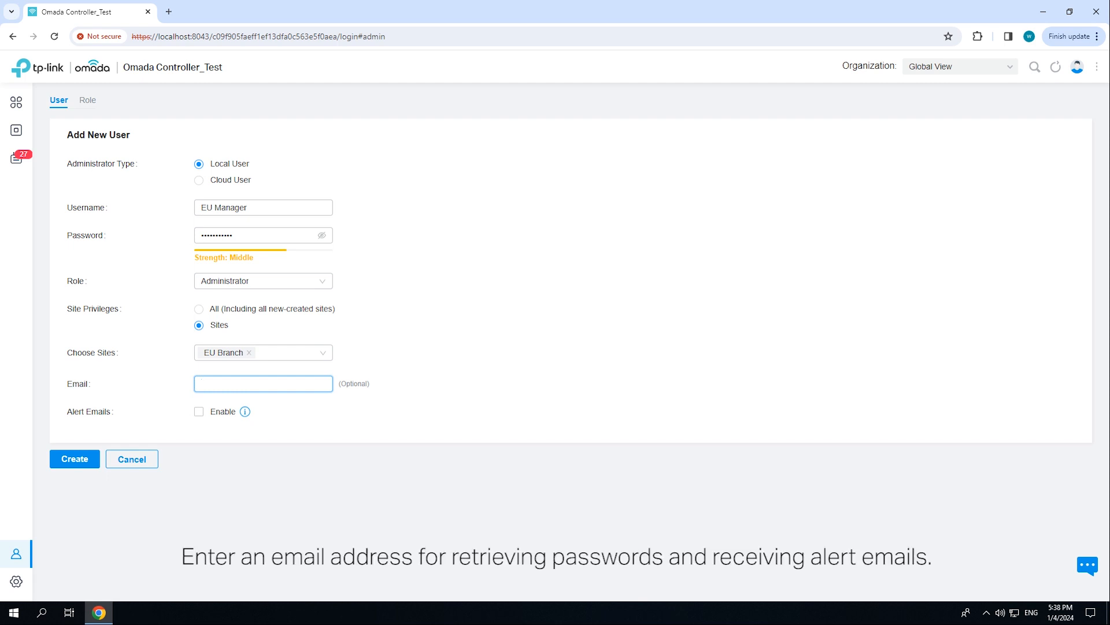
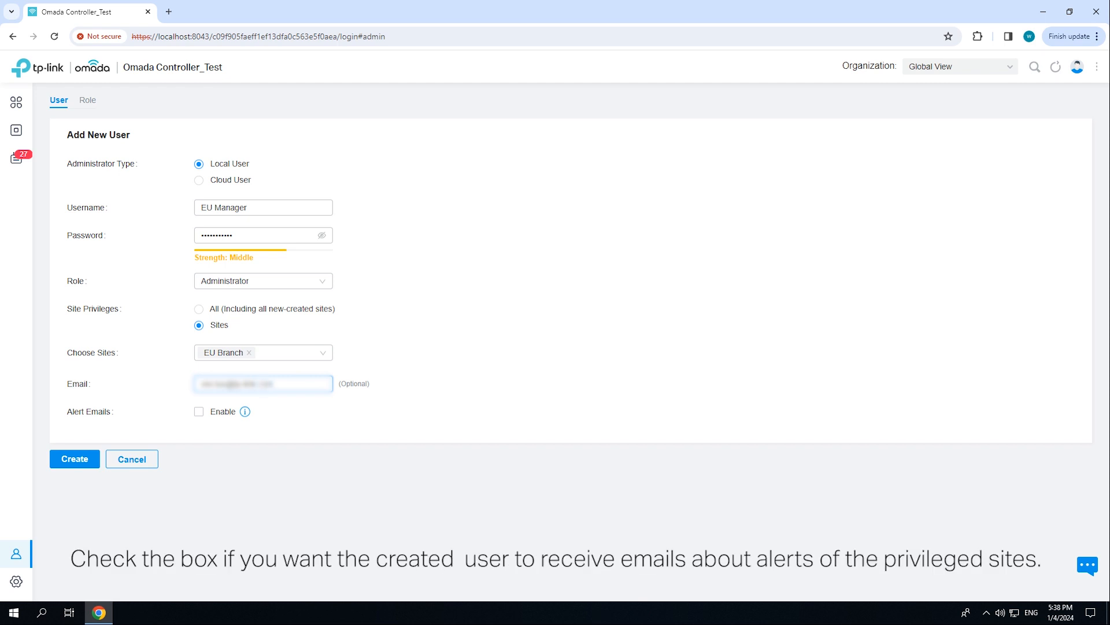
pyautogui.click(199, 411)
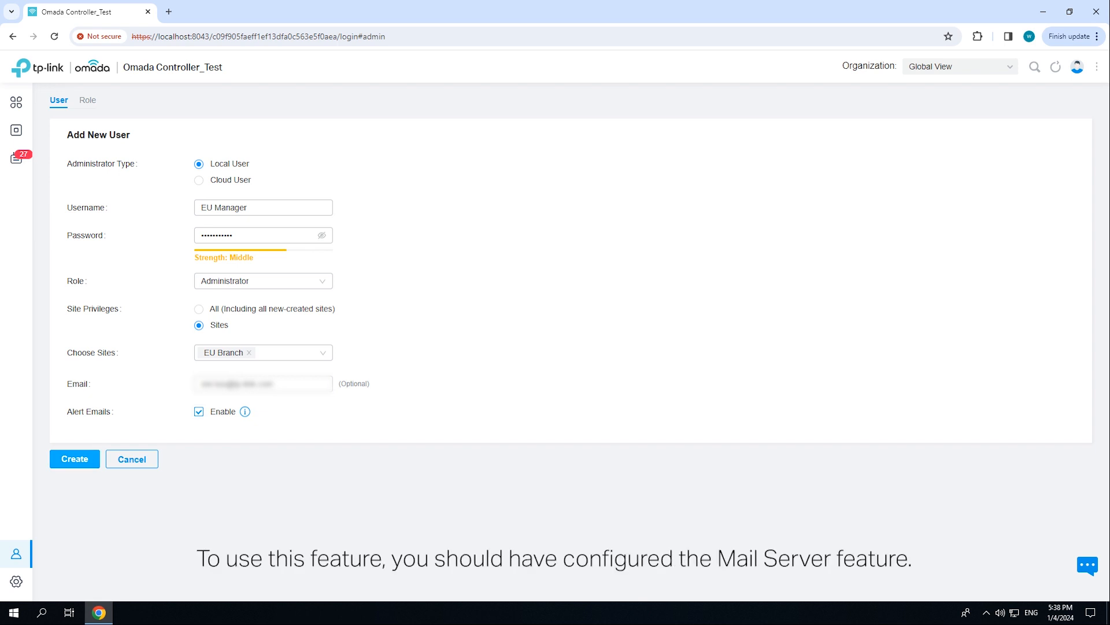
pyautogui.click(86, 462)
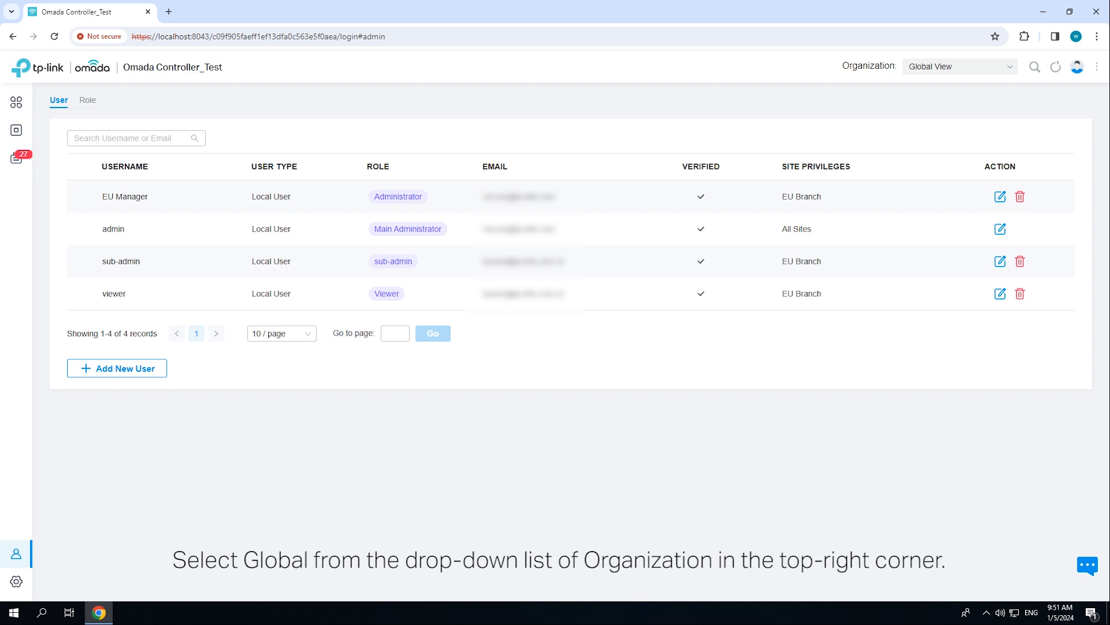
# - Turn on Cloud Access, bind the owner's TP-Link ID and password, then return to the Users list
pyautogui.moveTo(35, 581)
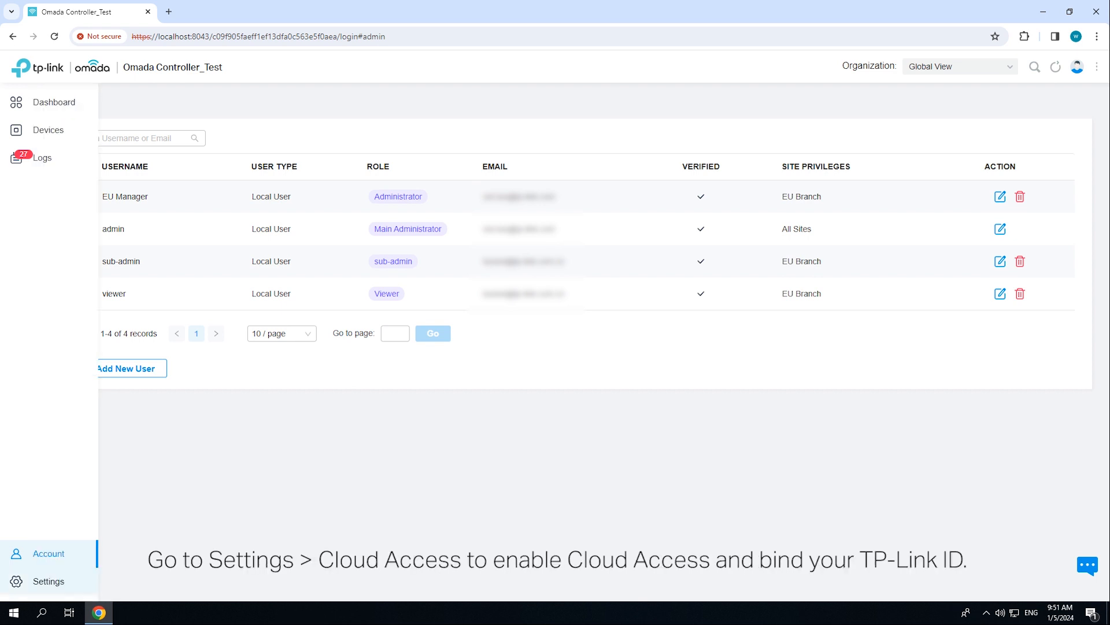
pyautogui.click(43, 581)
pyautogui.click(67, 318)
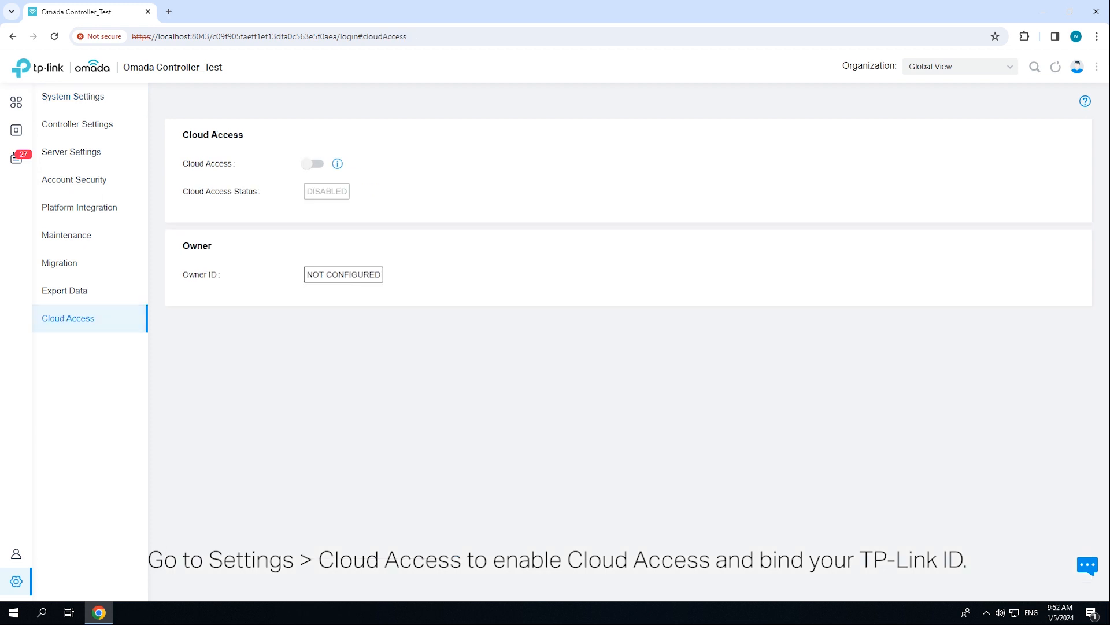
pyautogui.click(314, 164)
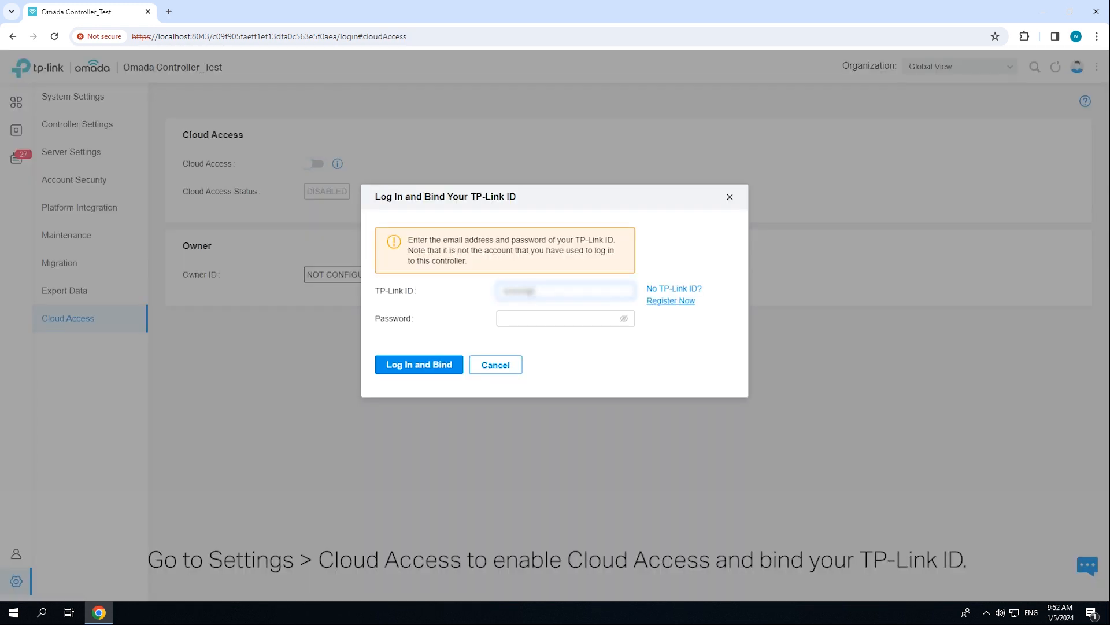
pyautogui.click(559, 318)
pyautogui.write('••••••••')
pyautogui.click(419, 364)
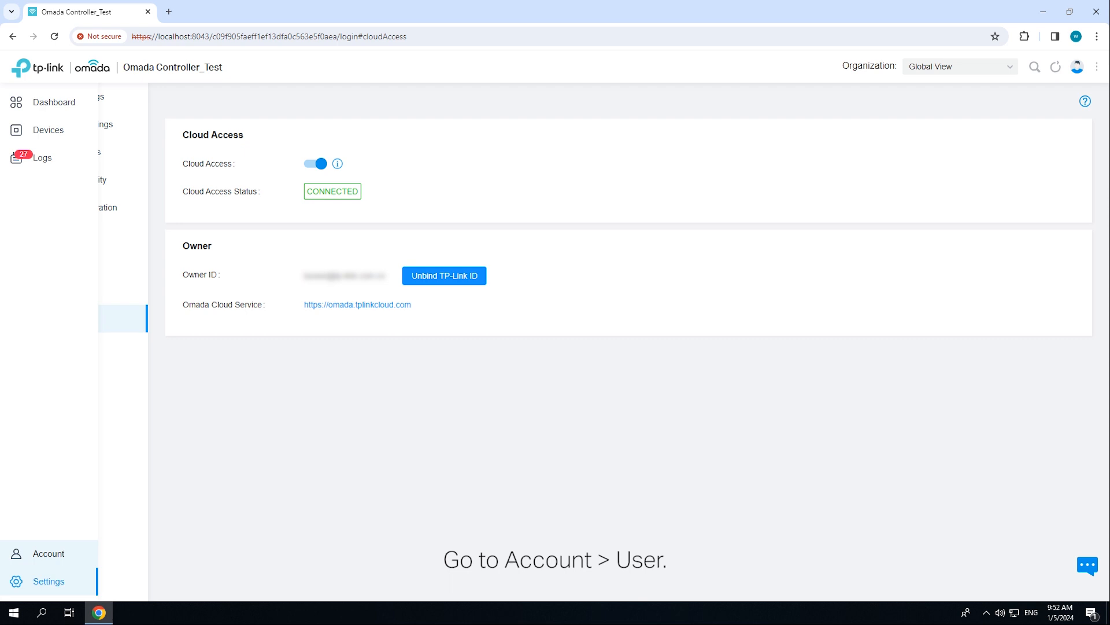
pyautogui.click(16, 554)
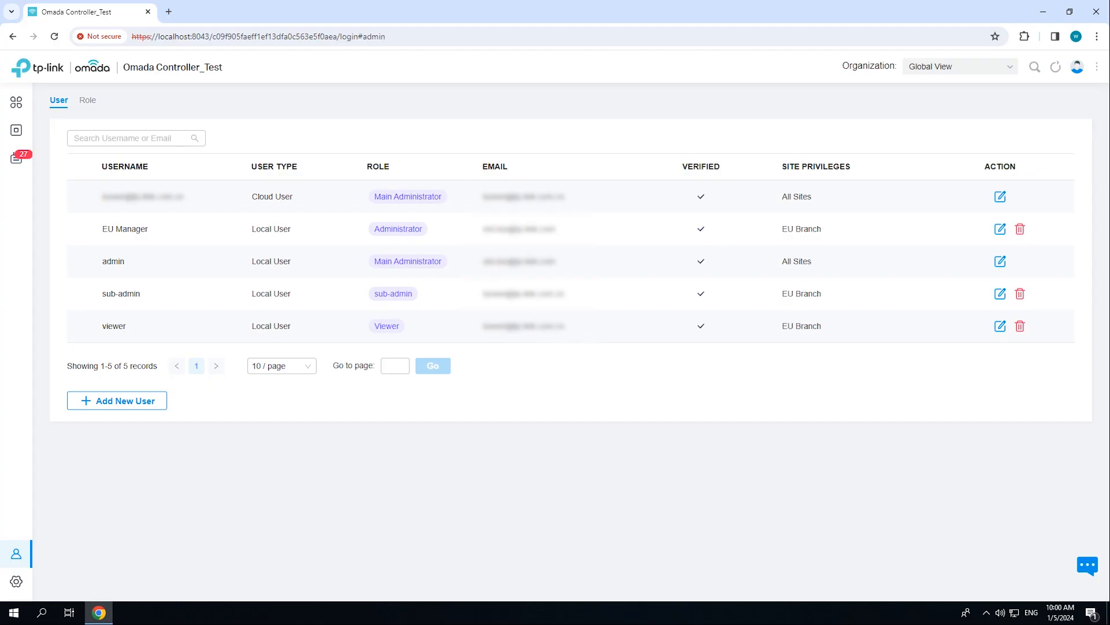
# - Add a Cloud User with the invitee's TP-Link ID and keep the Administrator role
pyautogui.click(116, 400)
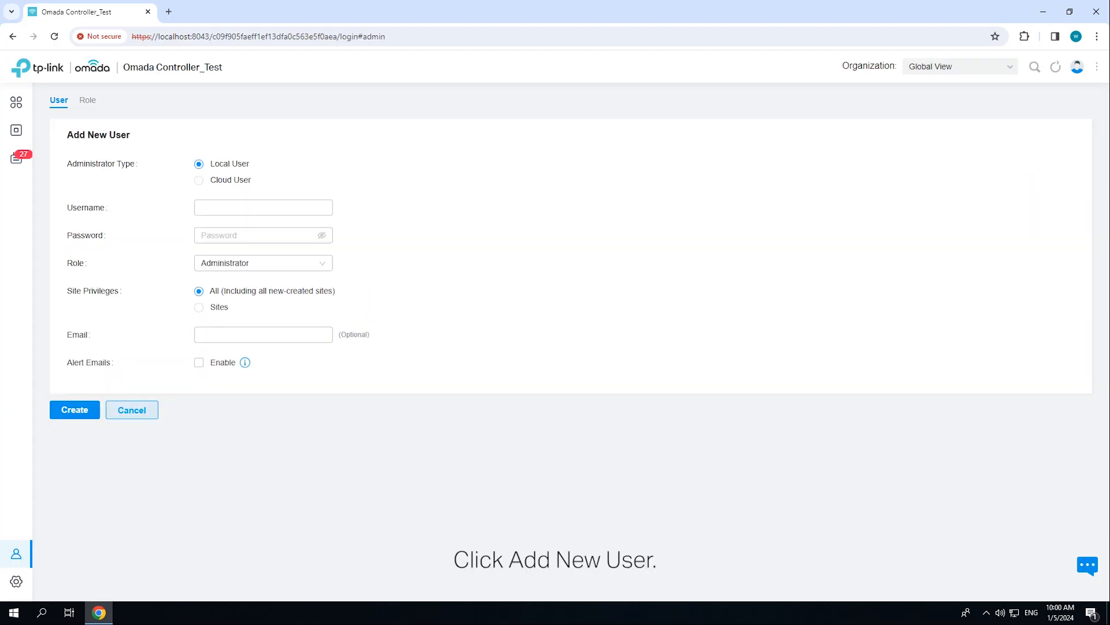
pyautogui.click(198, 180)
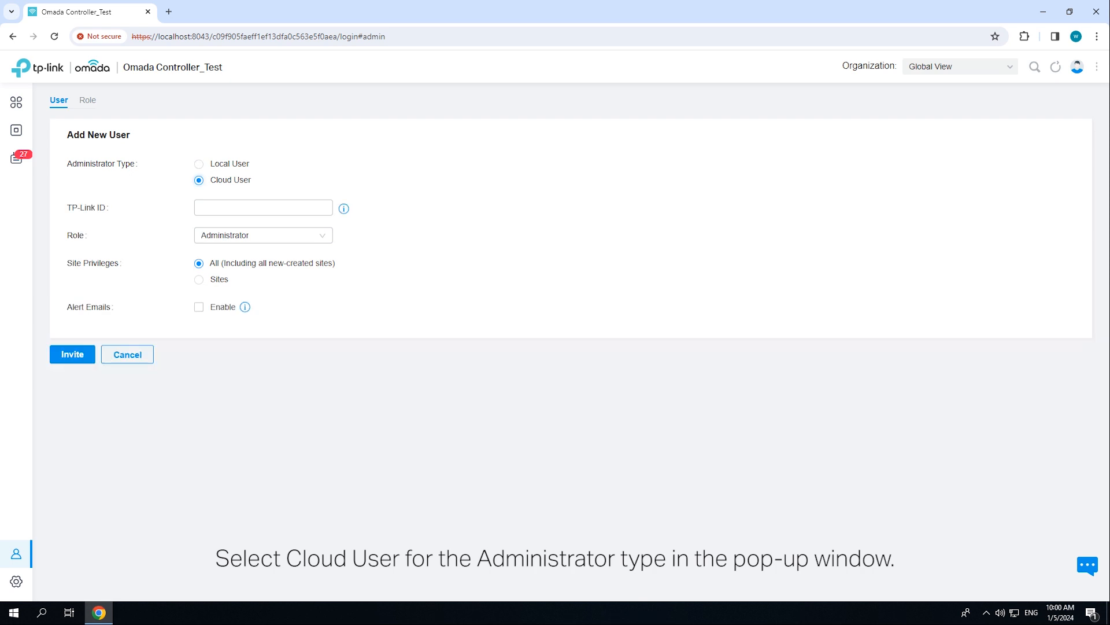
pyautogui.click(263, 208)
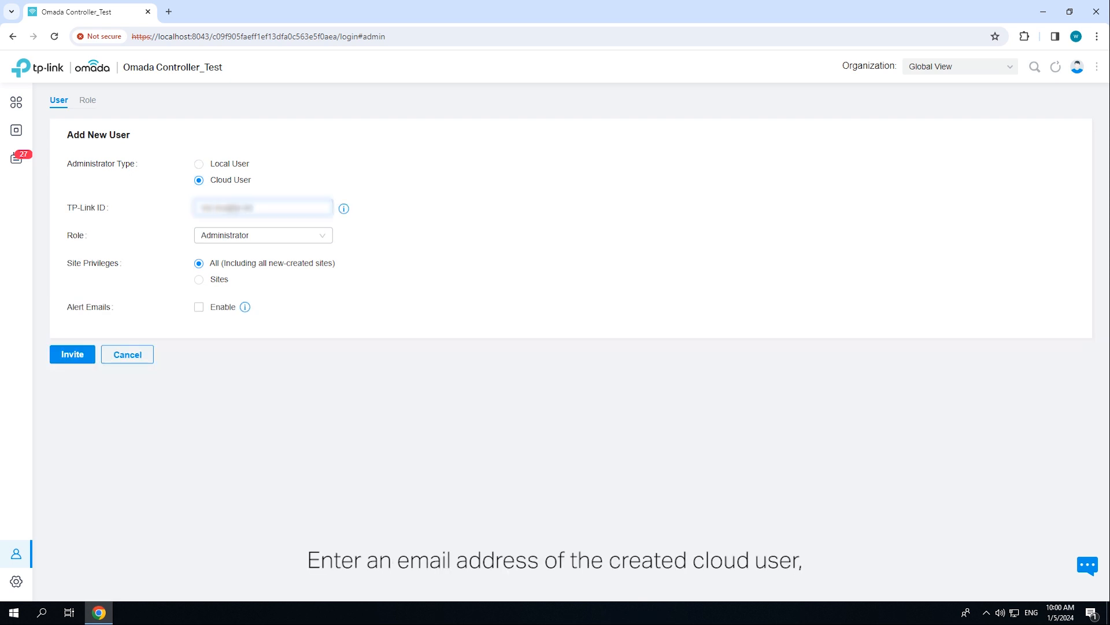
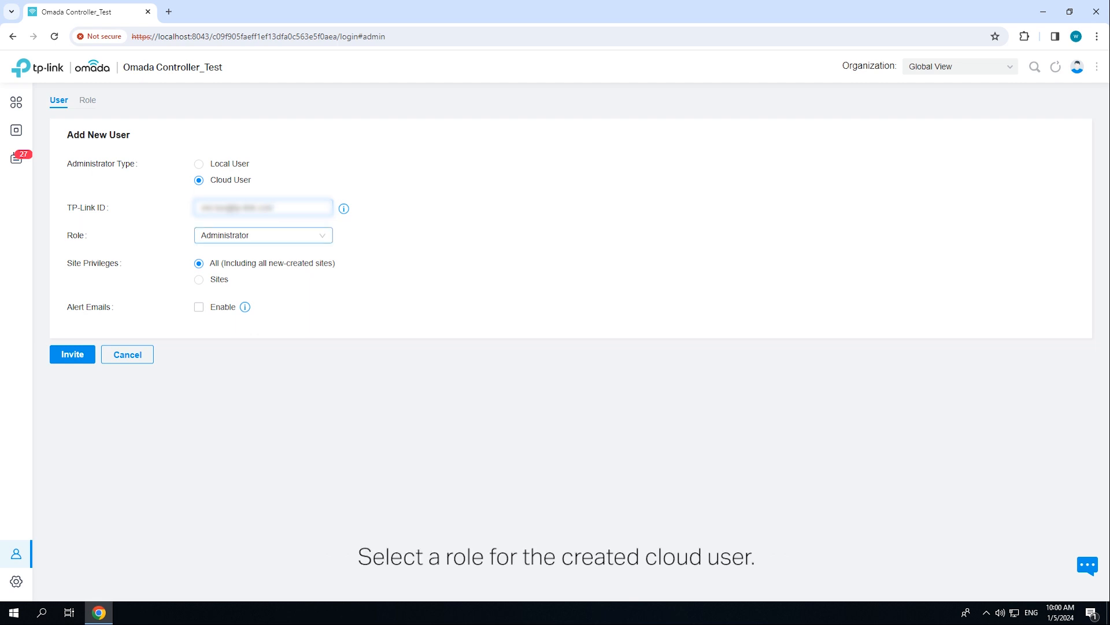
pyautogui.click(263, 235)
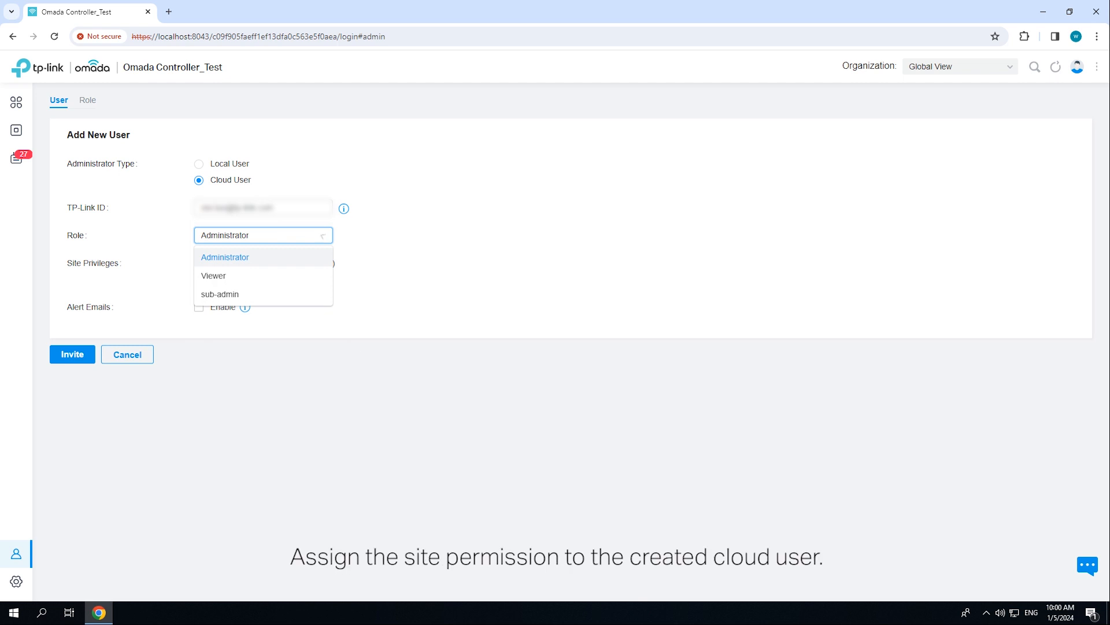
pyautogui.click(322, 235)
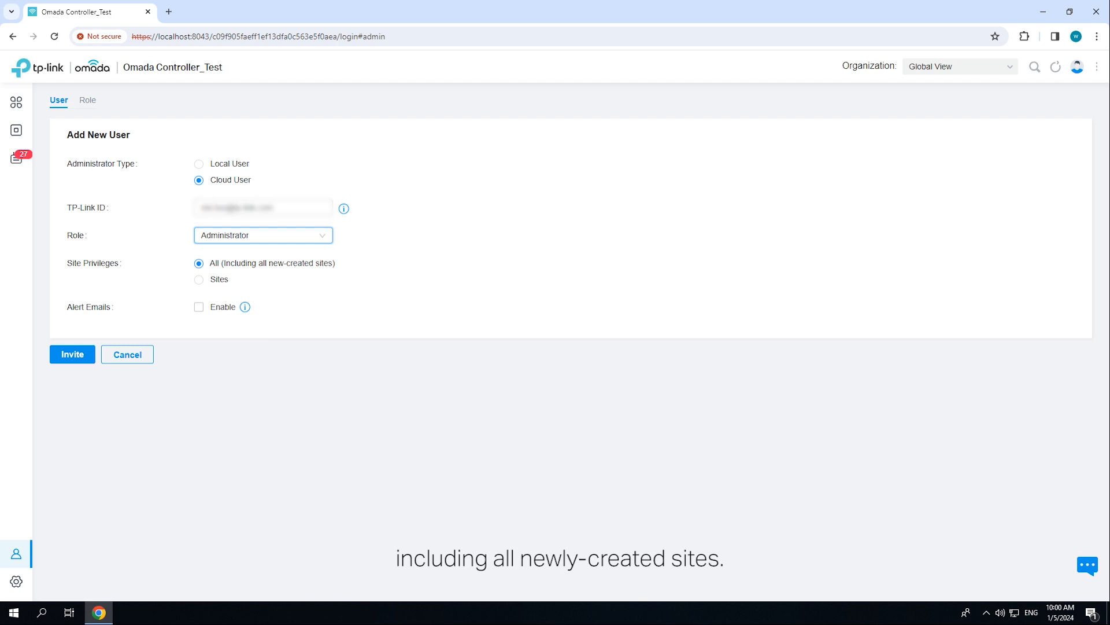
# - Restrict the cloud user to US Branch, enable alert emails and send the invitation
pyautogui.click(199, 279)
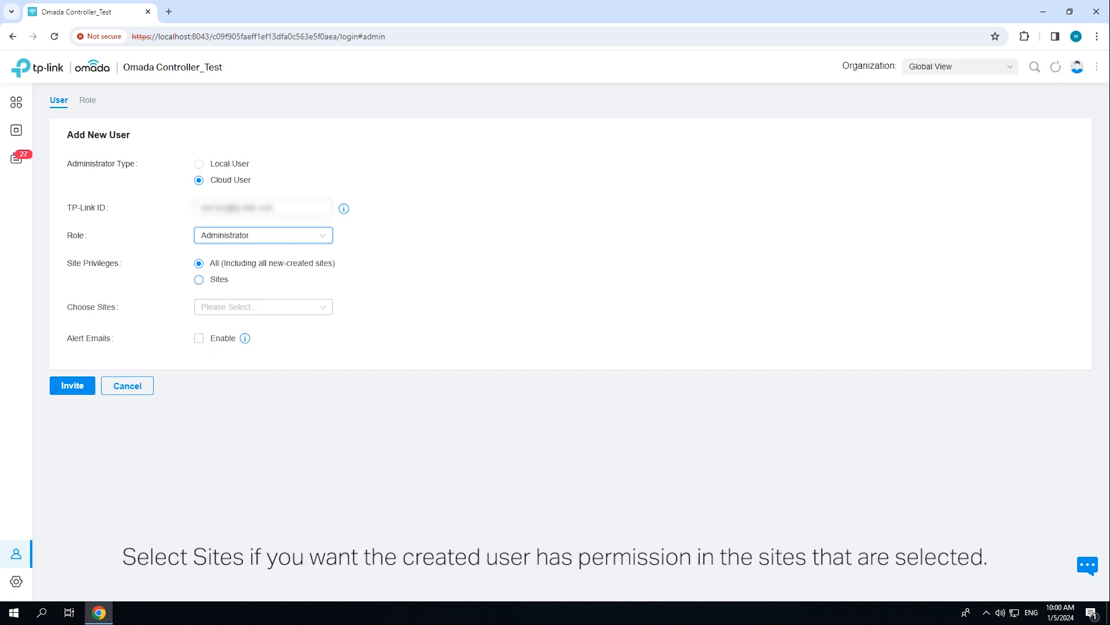
pyautogui.click(263, 307)
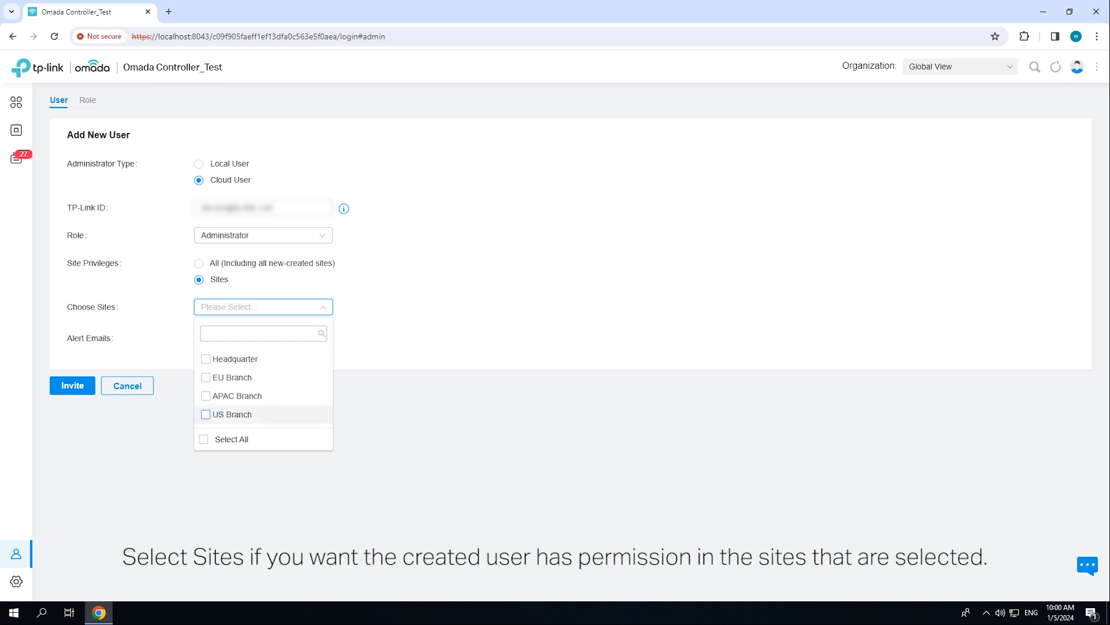
pyautogui.click(232, 414)
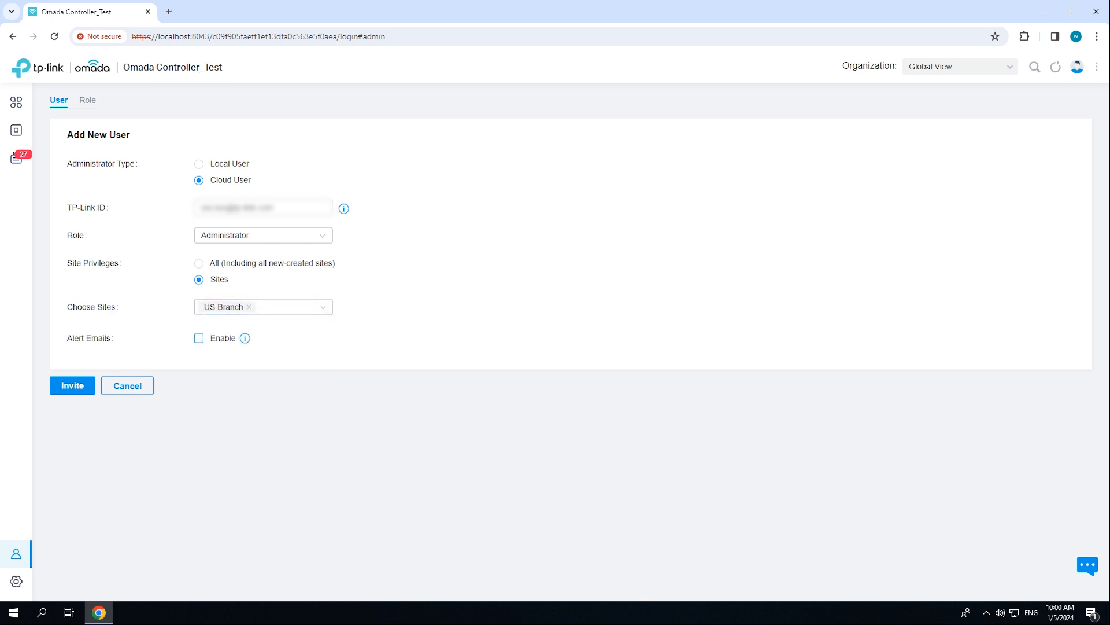
pyautogui.click(199, 339)
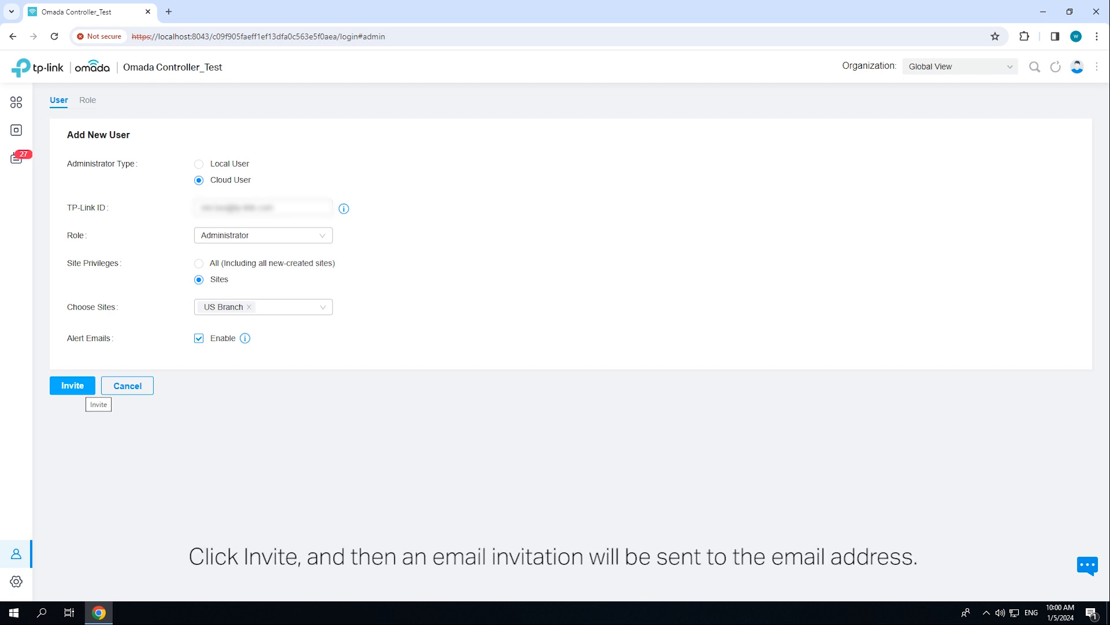
pyautogui.click(81, 386)
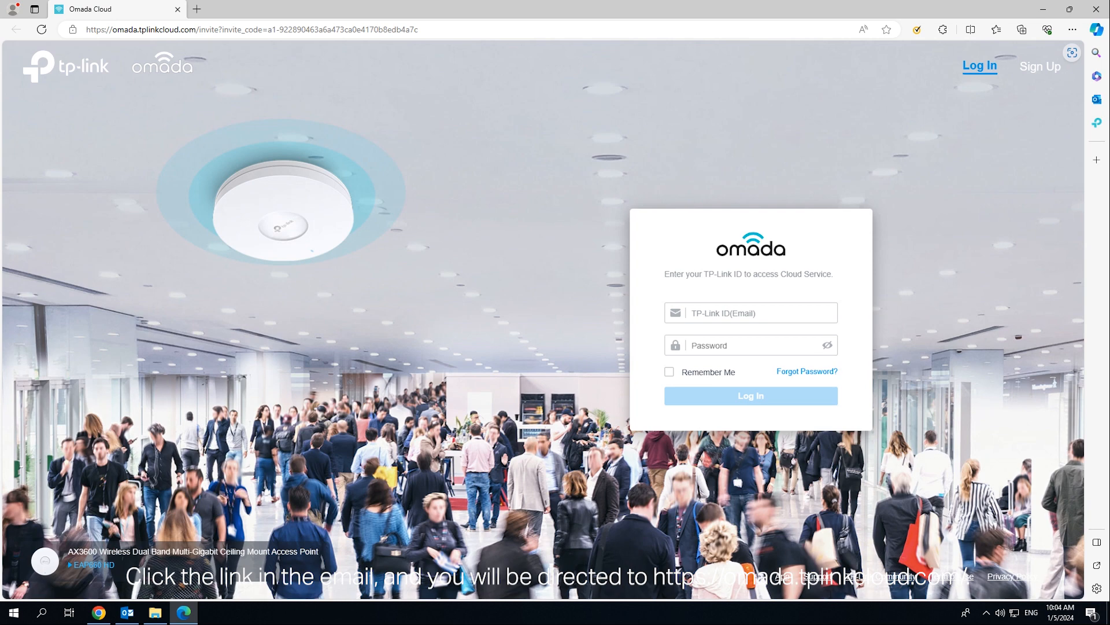
# - Log in with the invitee's TP-Link ID and password, dismiss the save-password prompt, and accept the invitation
pyautogui.click(751, 313)
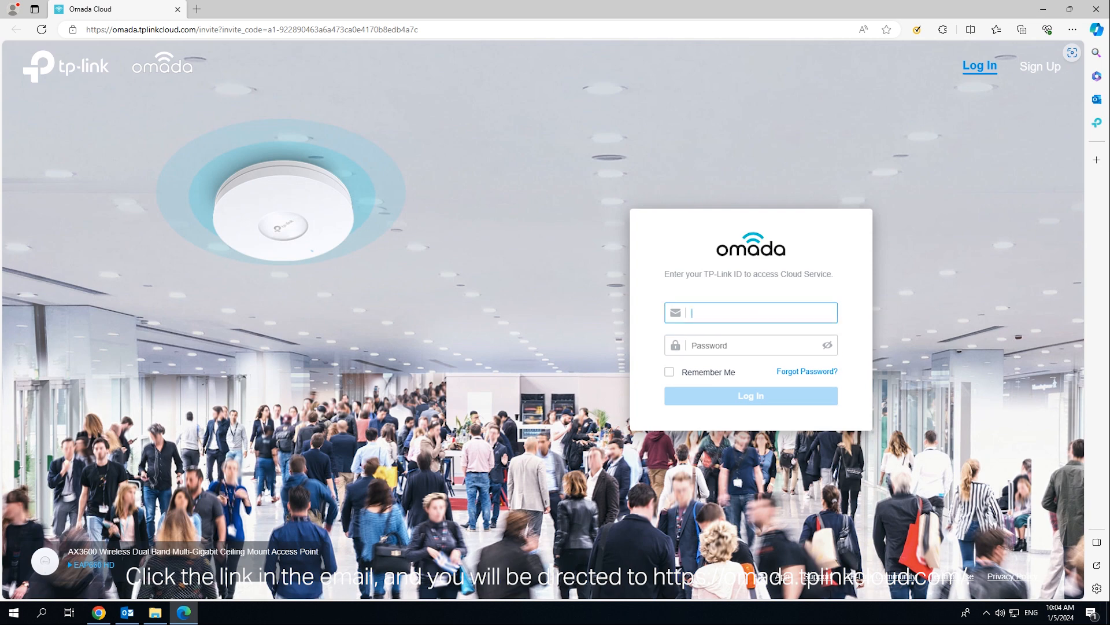
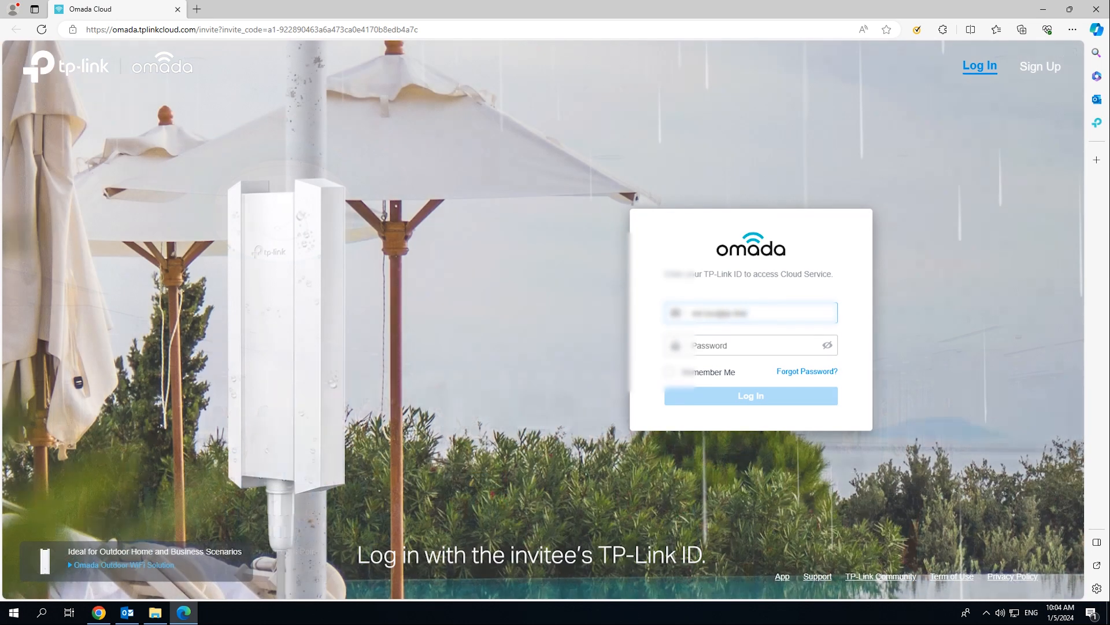
pyautogui.click(751, 346)
pyautogui.write('**********')
pyautogui.press('Return')
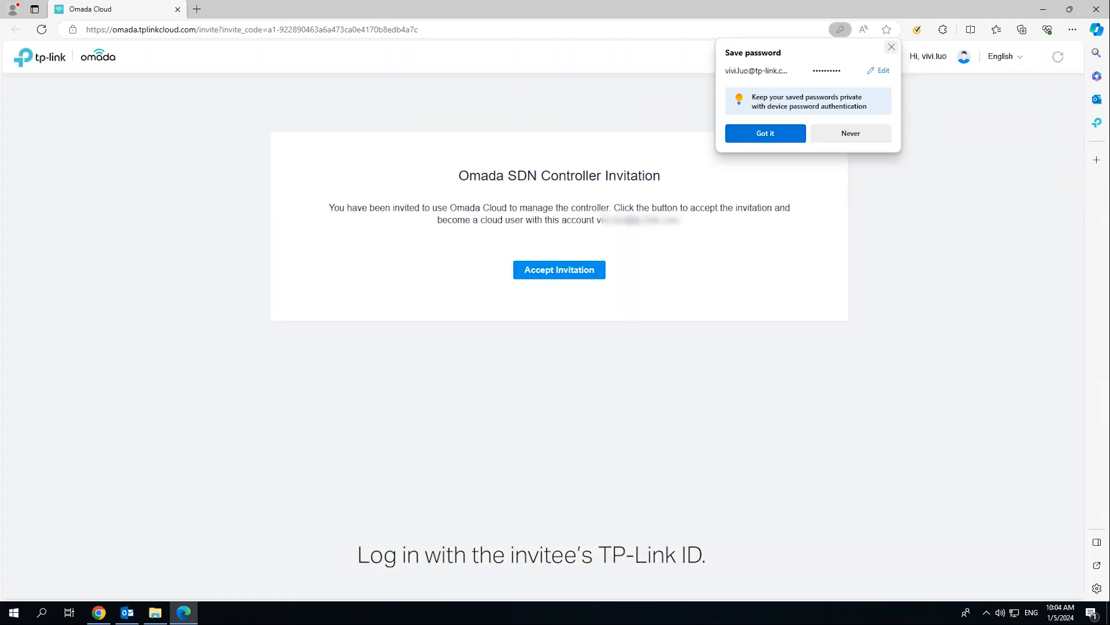
pyautogui.click(891, 47)
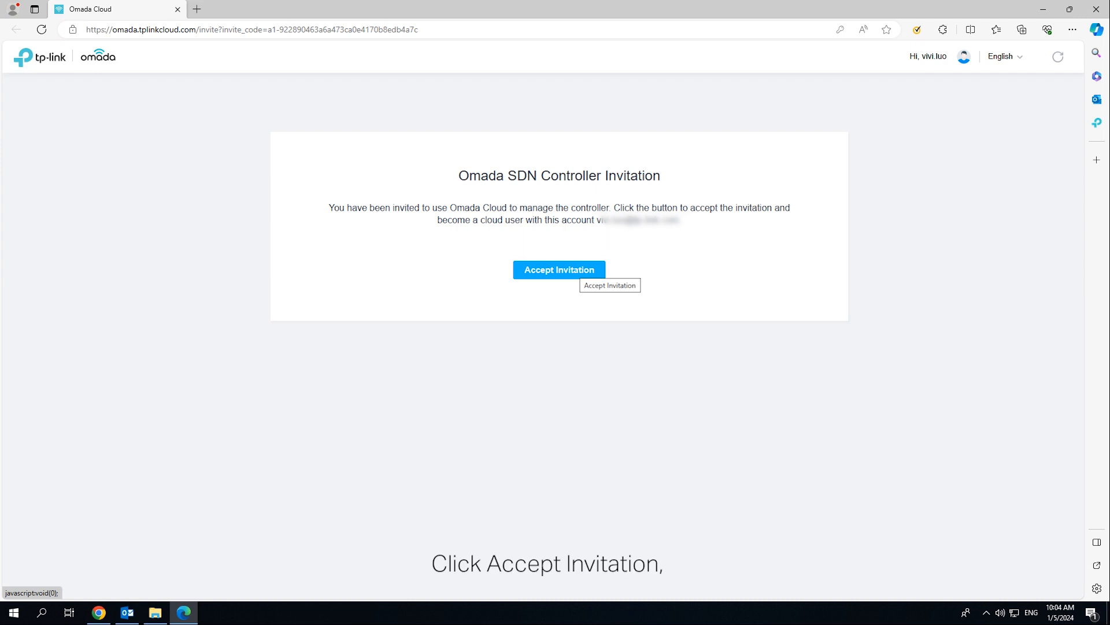
pyautogui.click(579, 270)
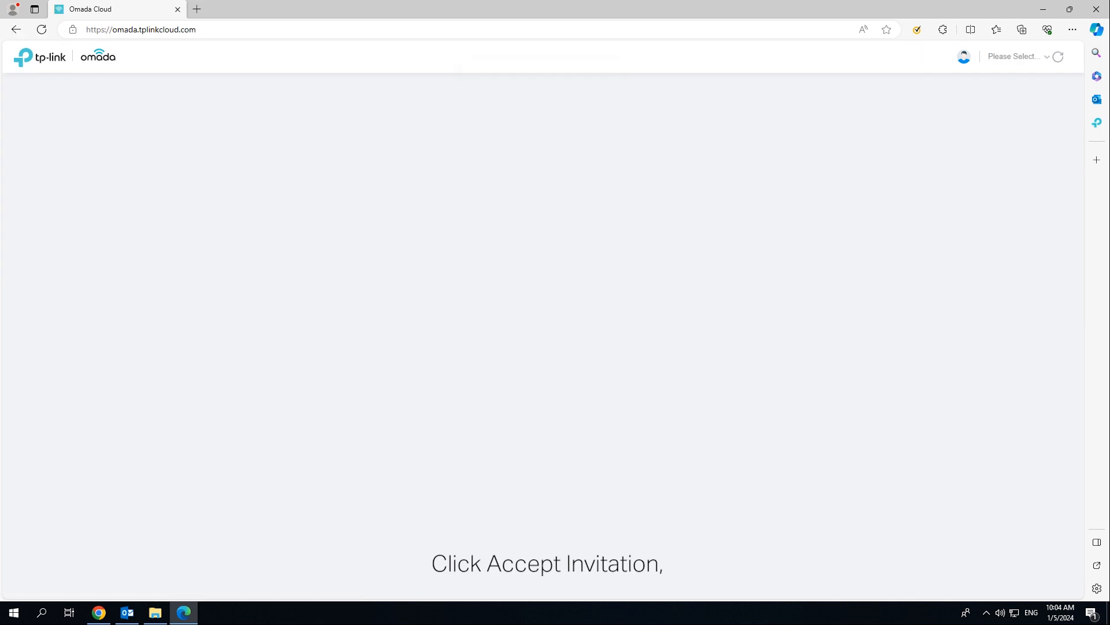